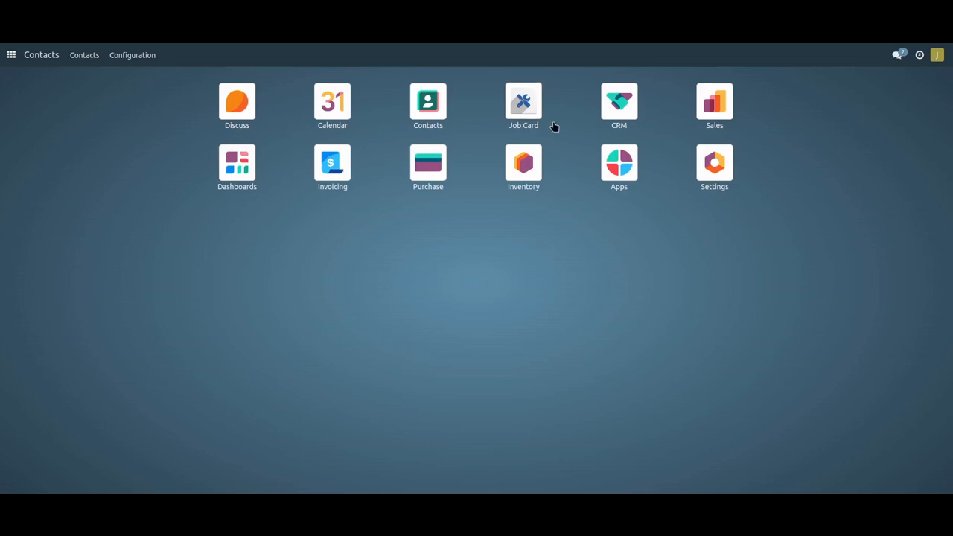
Open the Job Card module and read the installation, services and location notes of the "Replace front door" job.
left_click(530, 108)
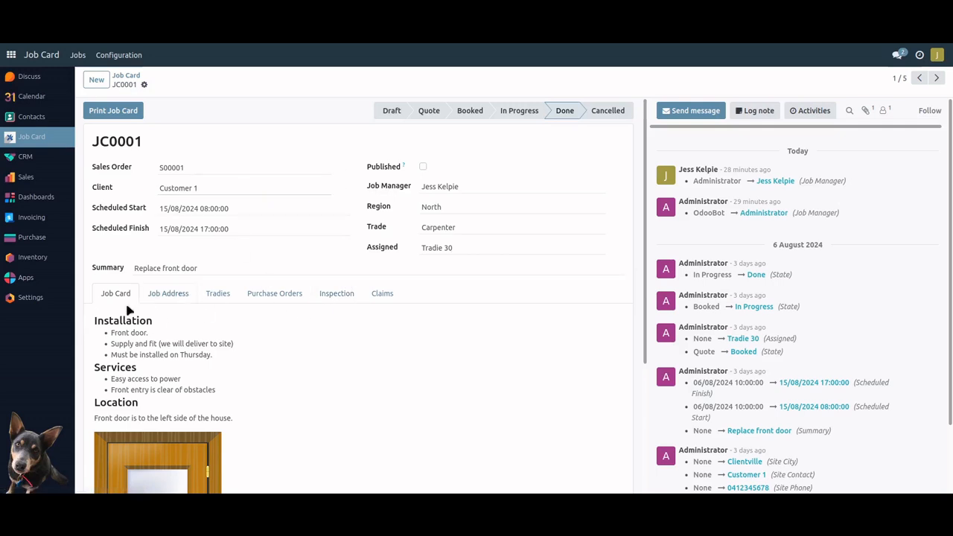
scroll(274, 379, "down", 3)
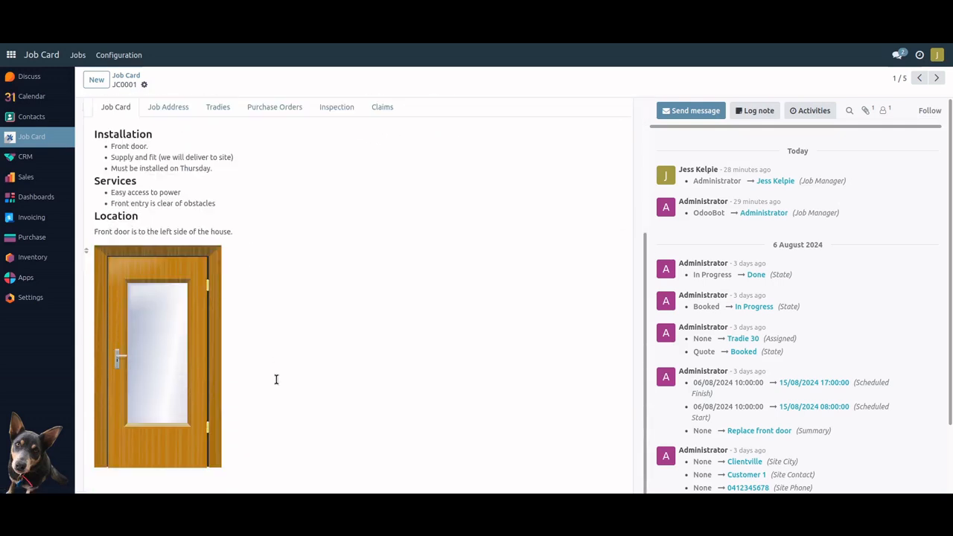
scroll(274, 378, "up", 3)
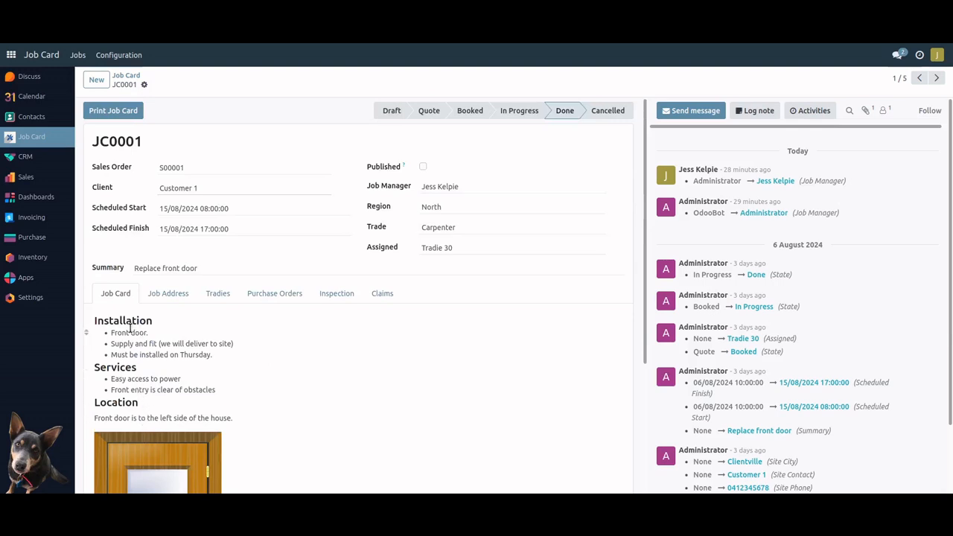
scroll(237, 371, "down", 3)
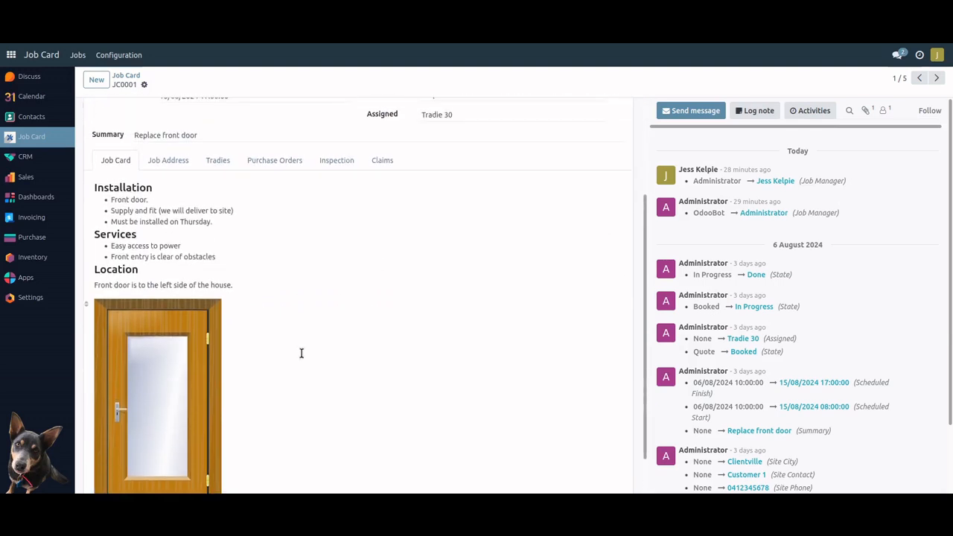
scroll(280, 289, "up", 3)
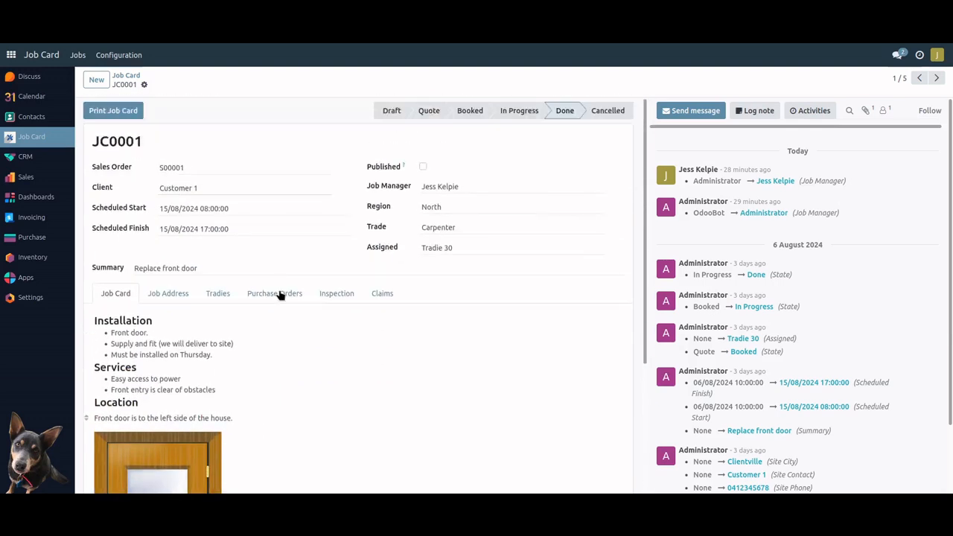
Review the front door job's site address, tradies, purchase orders, inspection notes and claims.
left_click(177, 296)
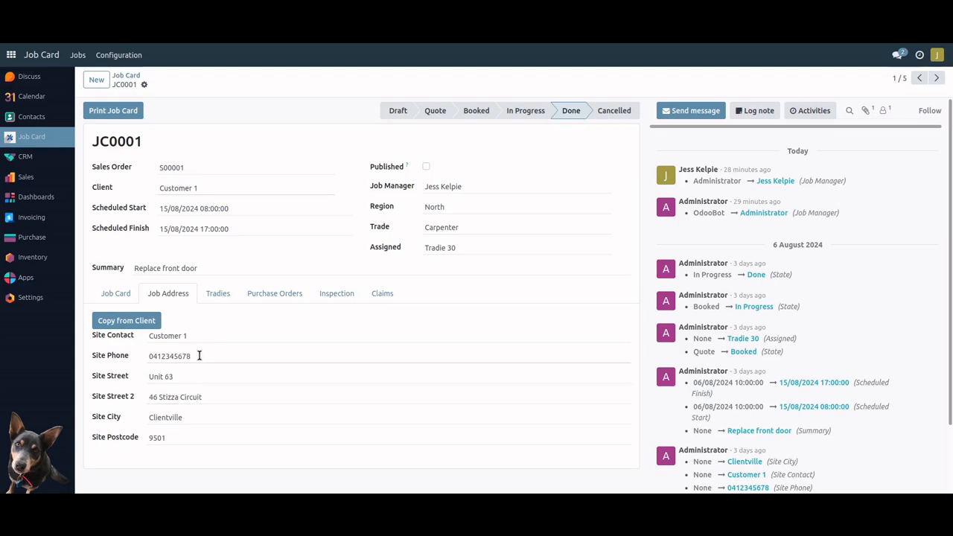
left_click(218, 295)
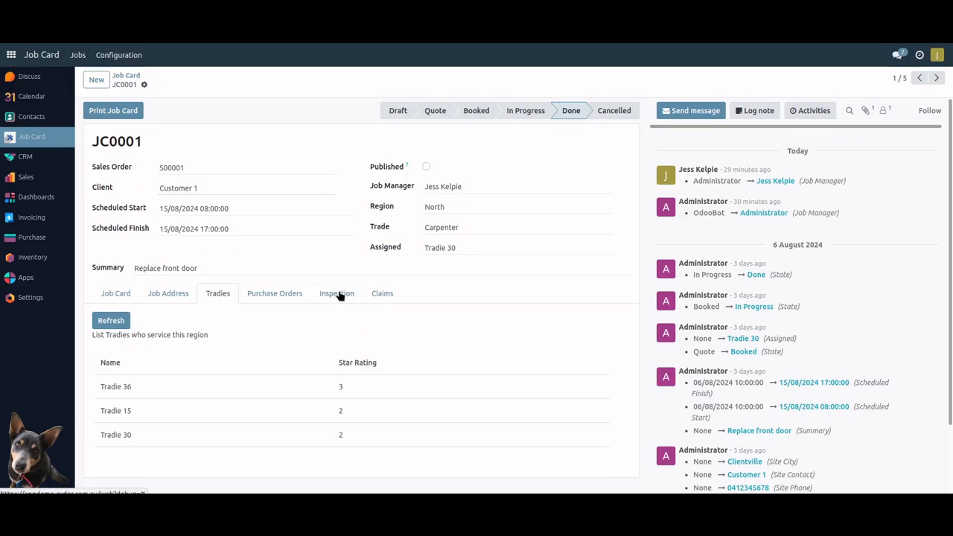
left_click(268, 296)
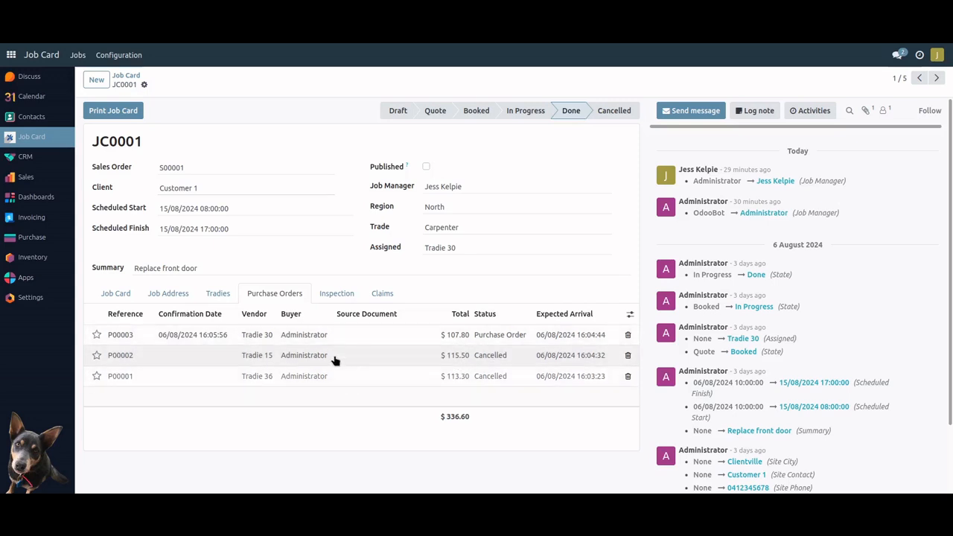
left_click(333, 298)
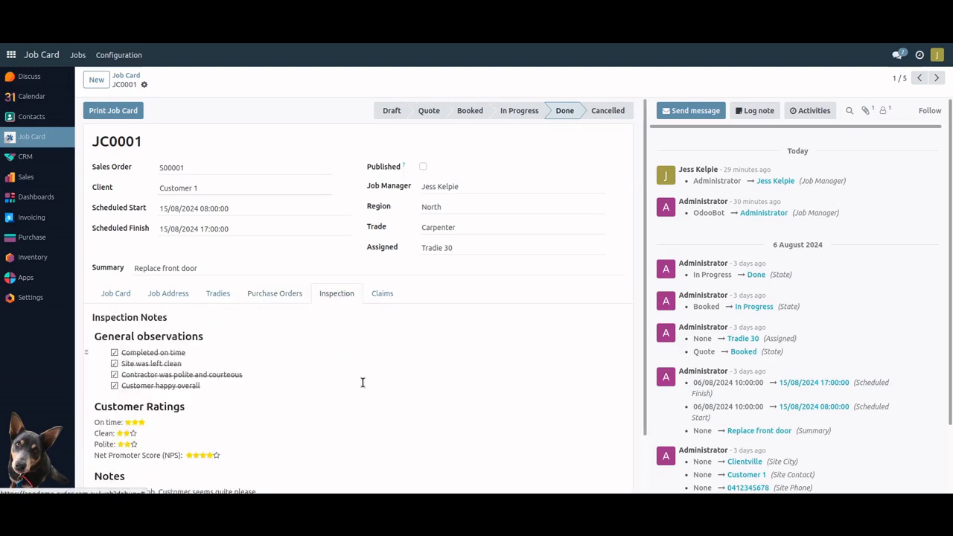
scroll(344, 370, "down", 1)
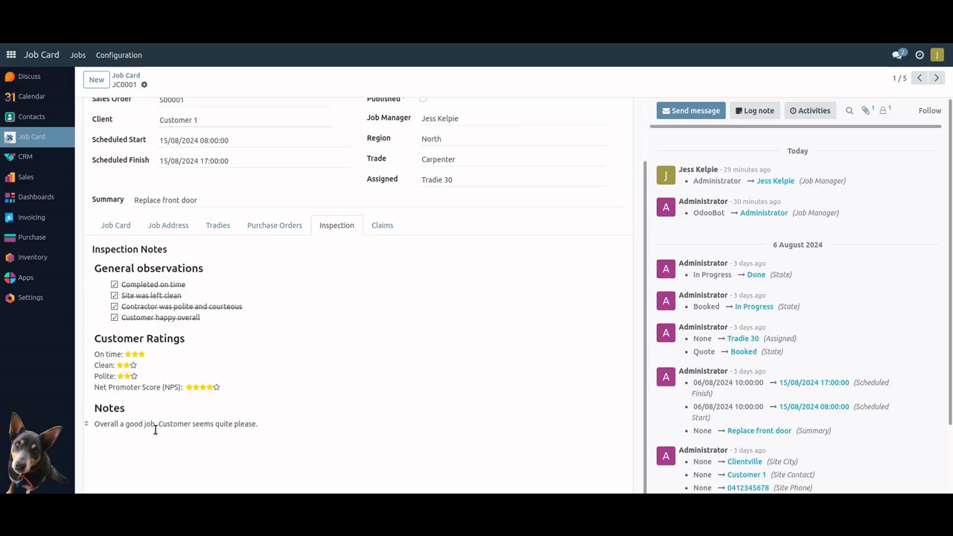
left_click(383, 226)
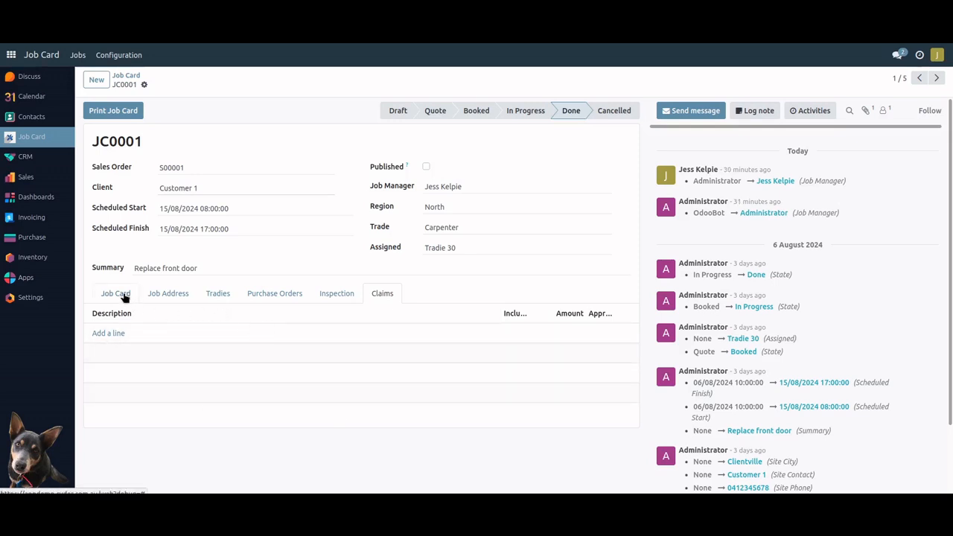
Print the front door job card to PDF and read through both pages of the document.
left_click(131, 293)
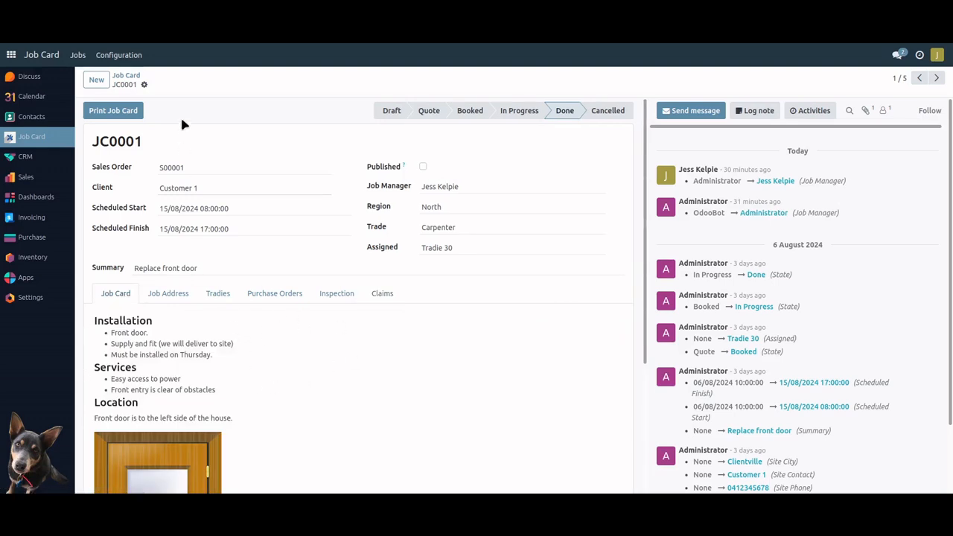
left_click(116, 115)
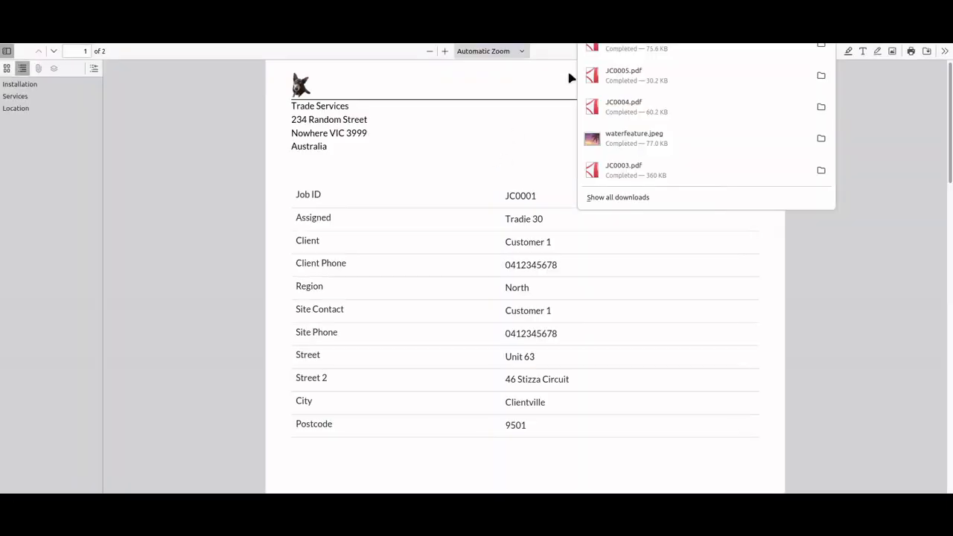
left_click(878, 90)
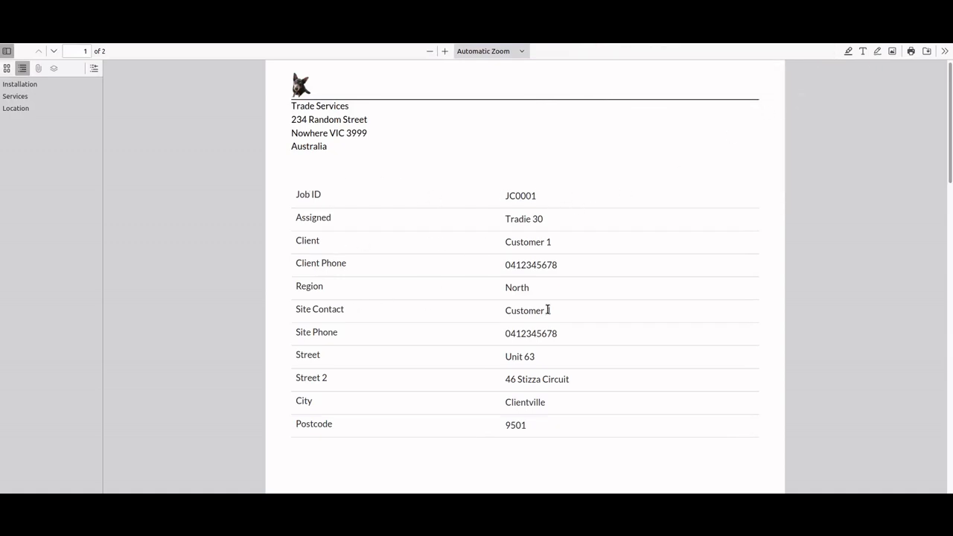
scroll(545, 309, "down", 10)
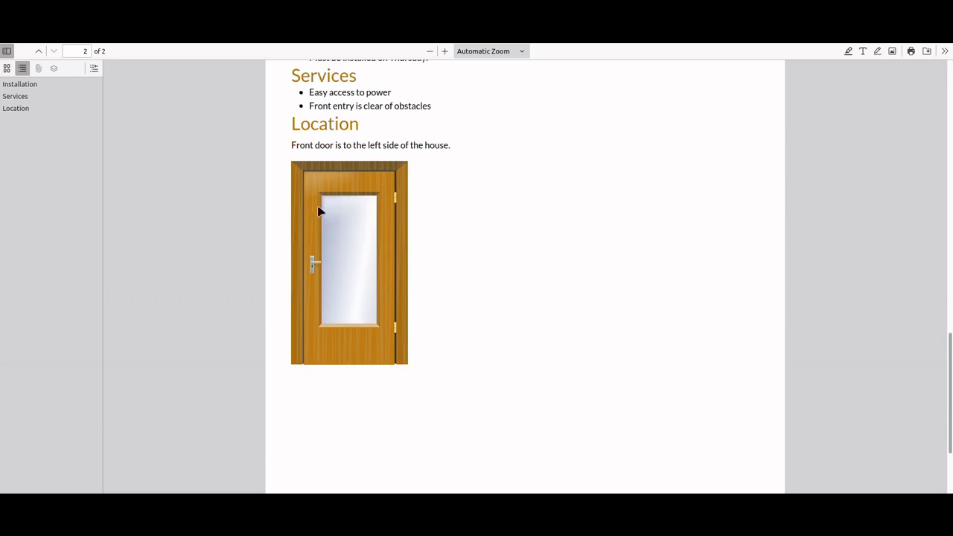
scroll(519, 208, "up", 5)
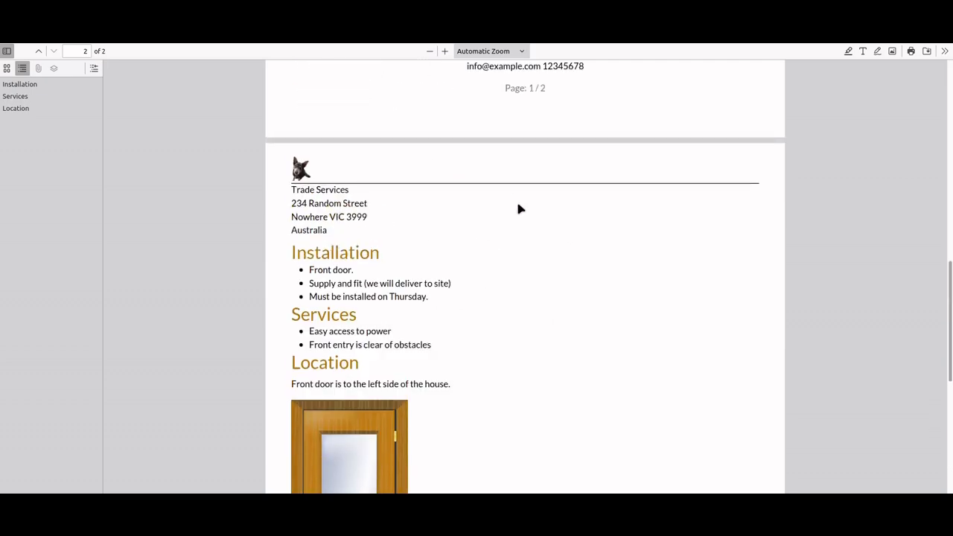
scroll(519, 209, "up", 5)
scroll(519, 208, "down", 5)
scroll(519, 209, "up", 2)
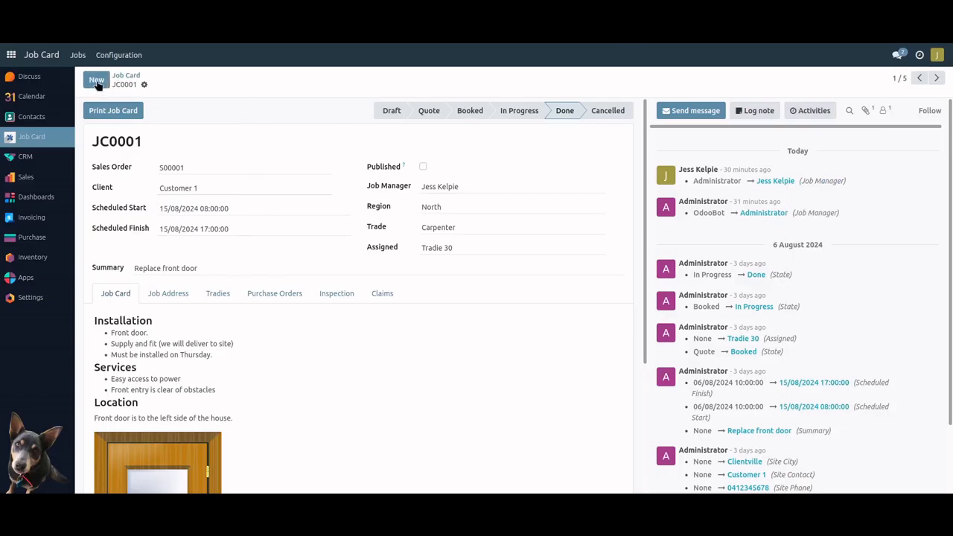
Create a new job card for client Customer 3 with region East and trade Electrician.
left_click(96, 80)
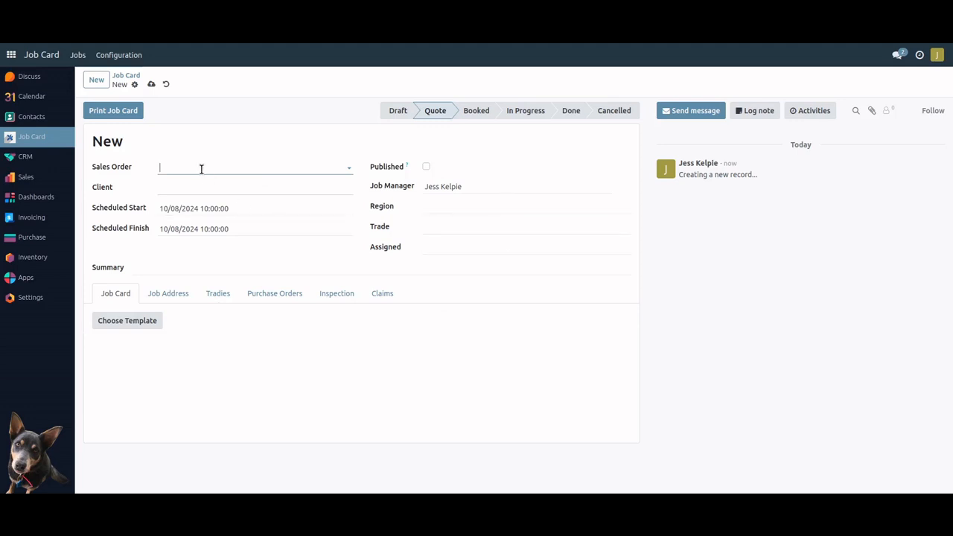
left_click(217, 189)
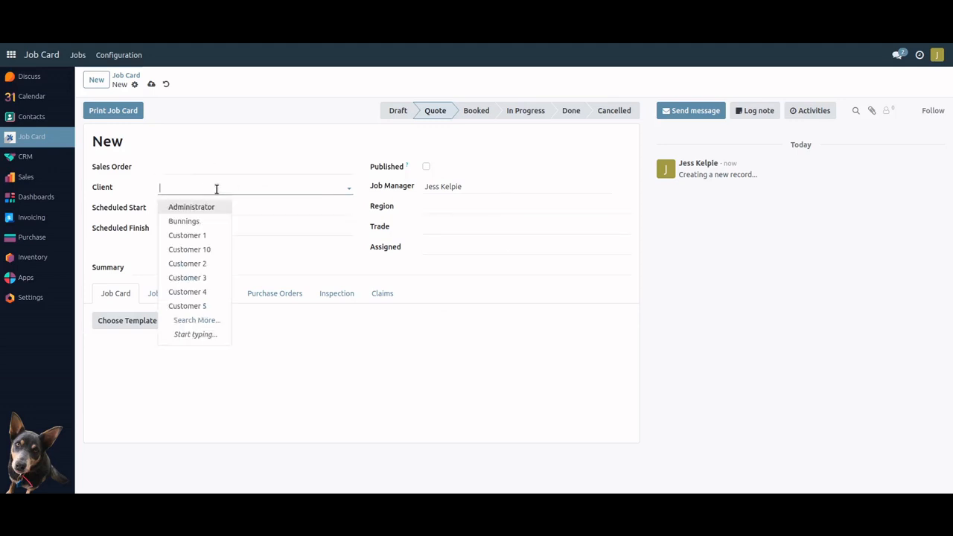
left_click(206, 278)
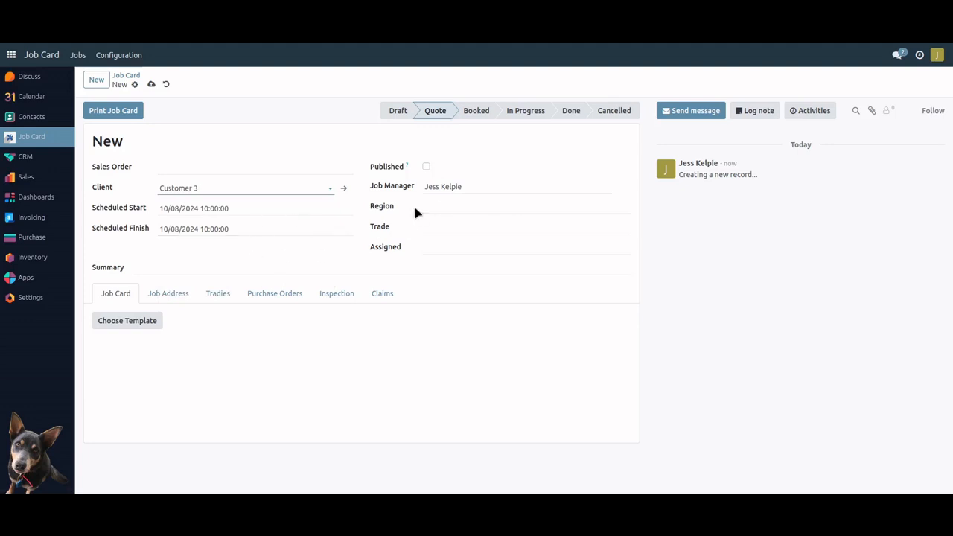
left_click(463, 207)
left_click(462, 241)
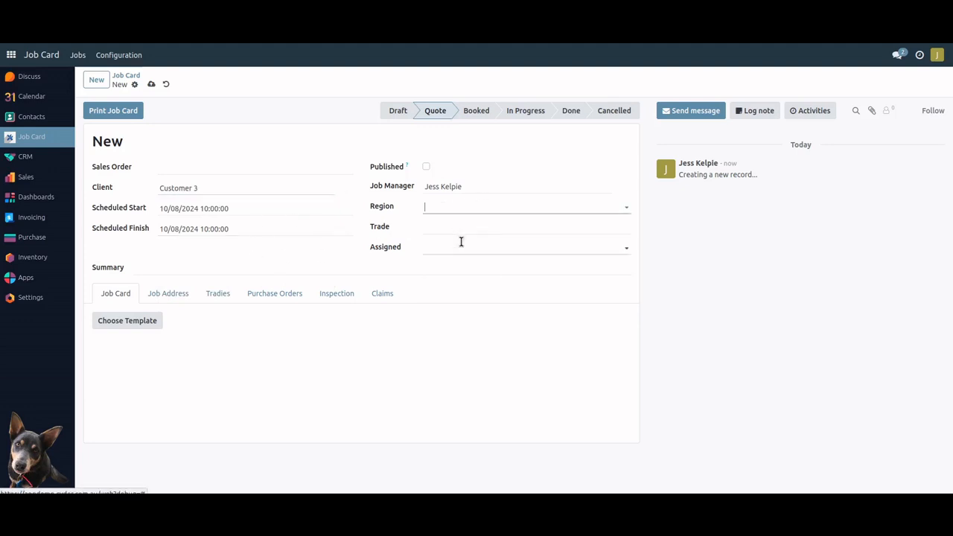
left_click(469, 228)
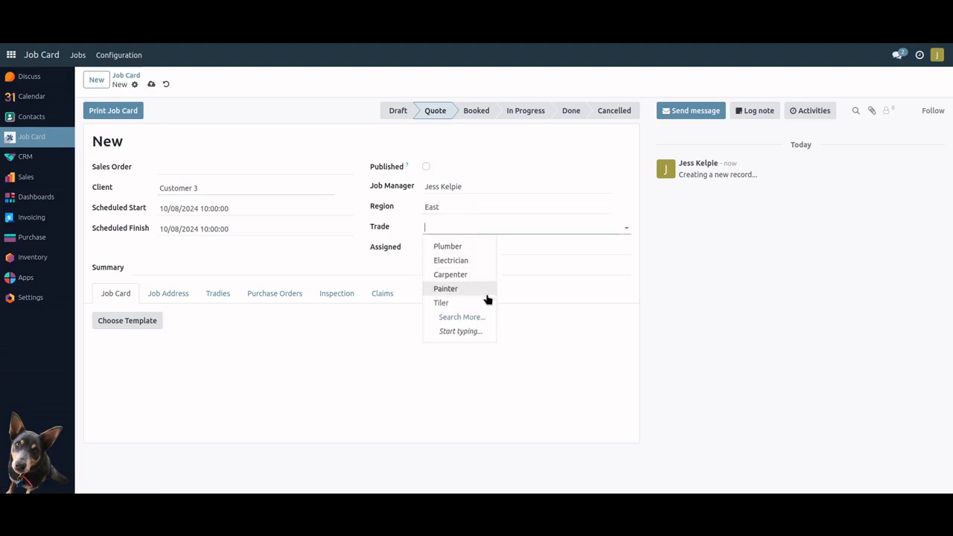
left_click(461, 262)
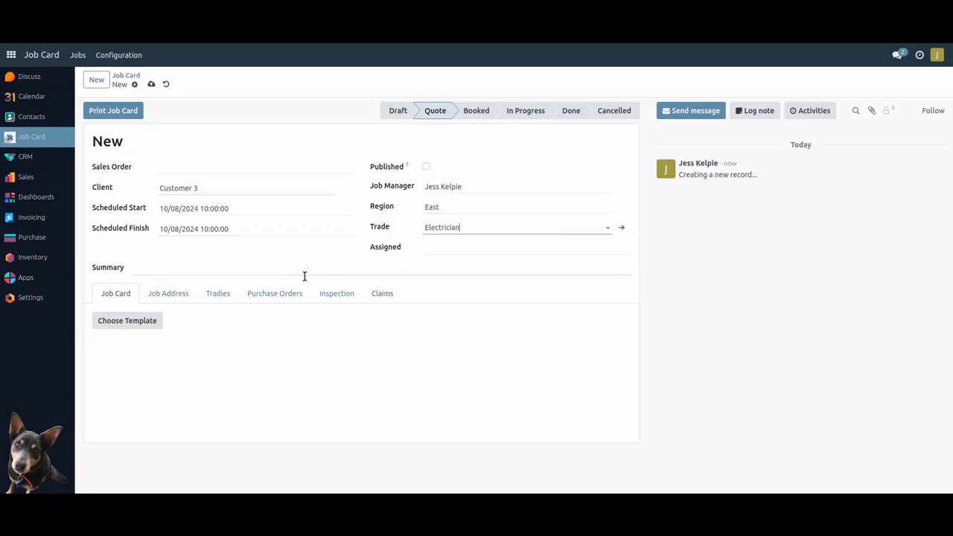
Compare the tradies listed for the East region by switching the trade to Plumber and back to Electrician.
left_click(225, 296)
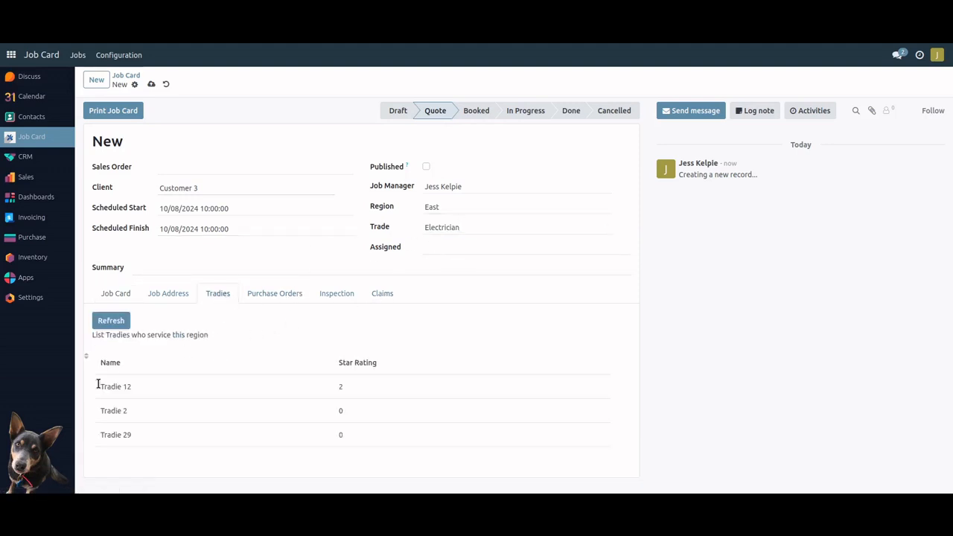
left_click(473, 226)
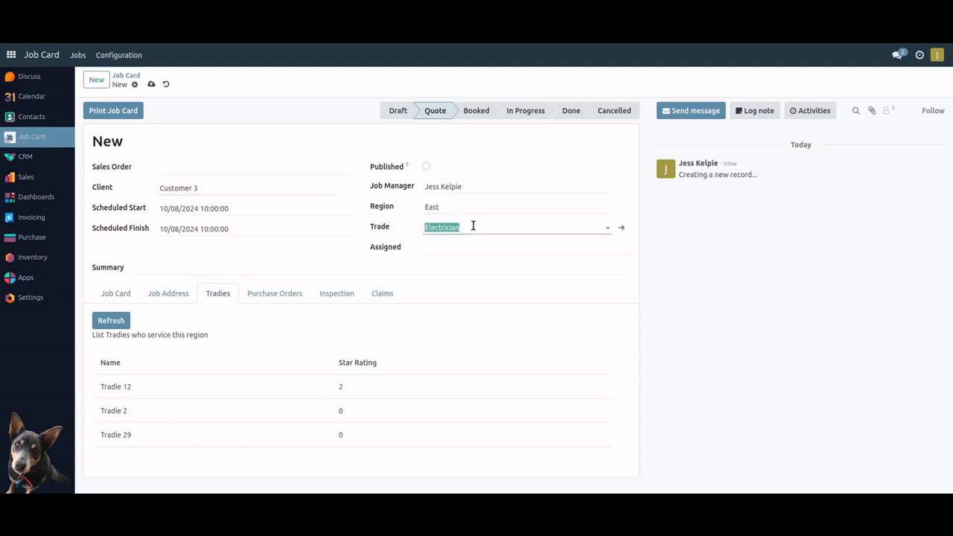
left_click(469, 246)
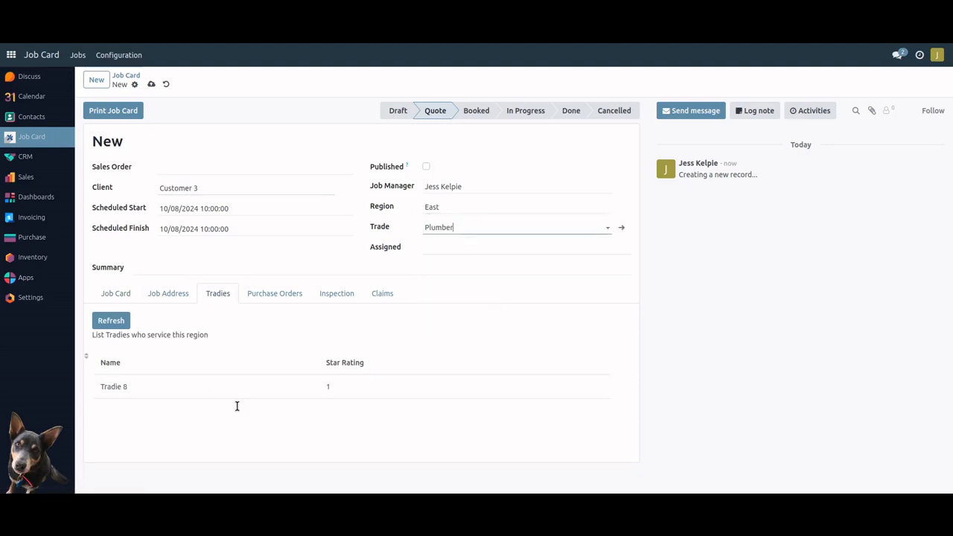
left_click(459, 227)
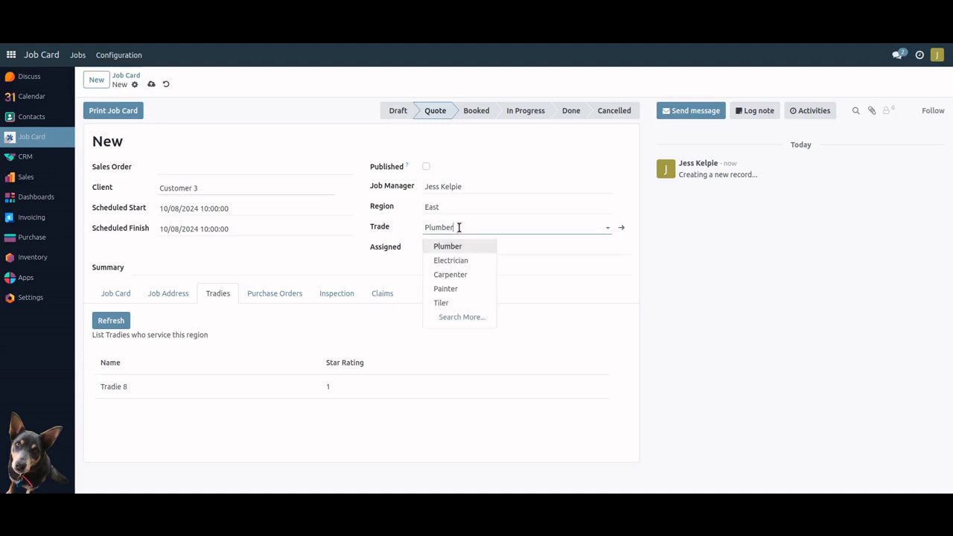
left_click(457, 260)
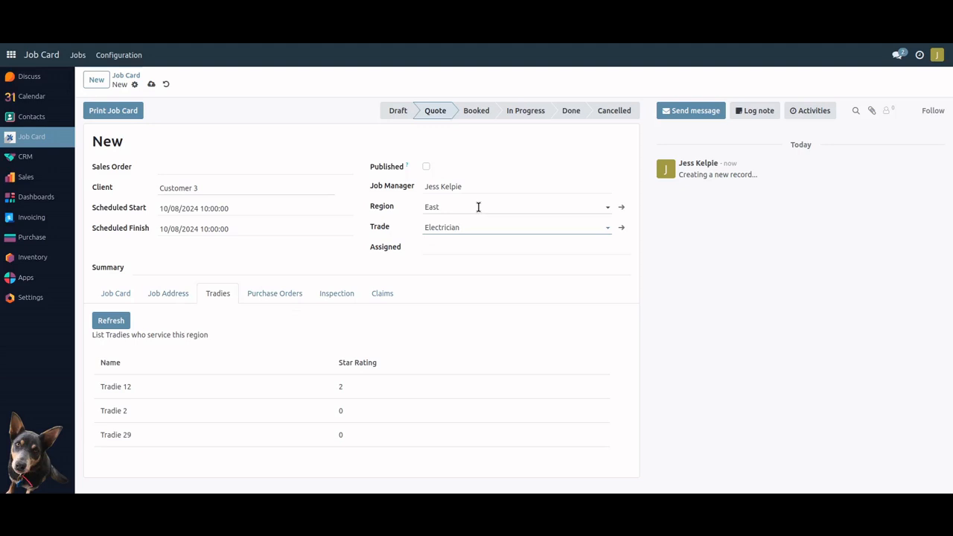
Examine the contents of the Basic Template and Plumbing - Bird Bath card templates, returning to the template list.
left_click(111, 293)
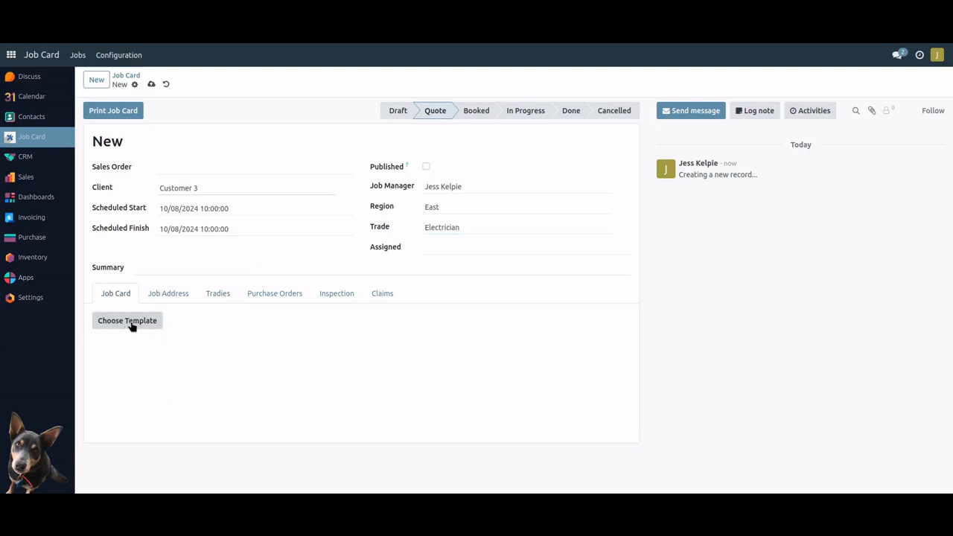
left_click(129, 56)
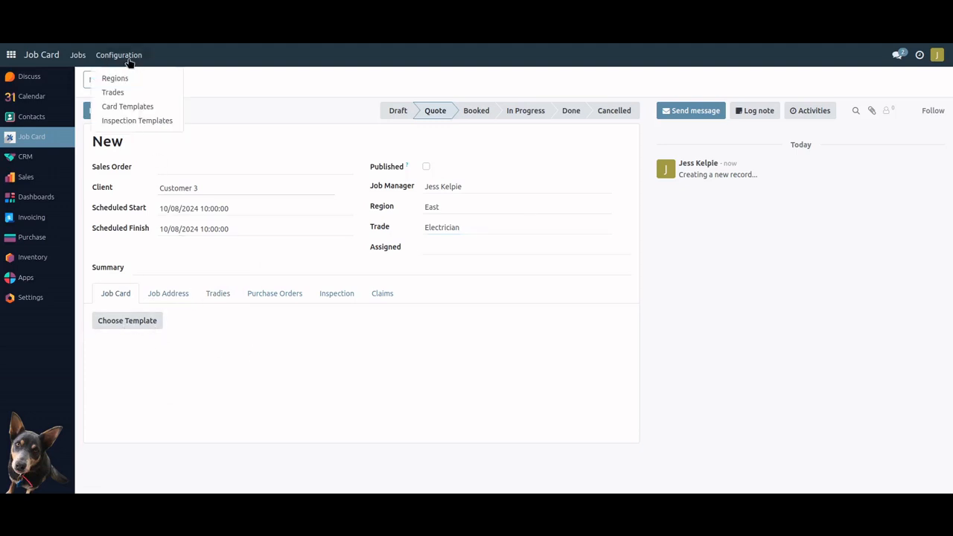
left_click(141, 110)
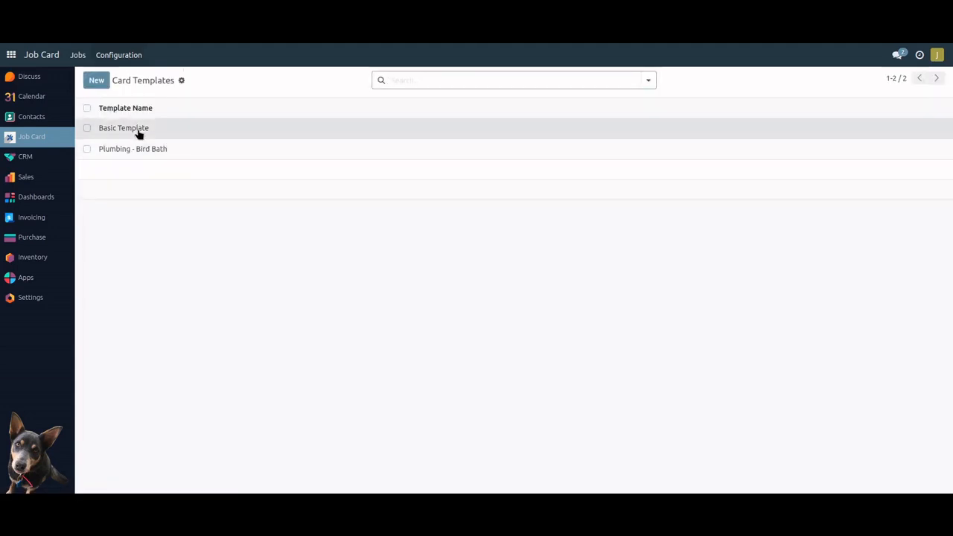
left_click(137, 129)
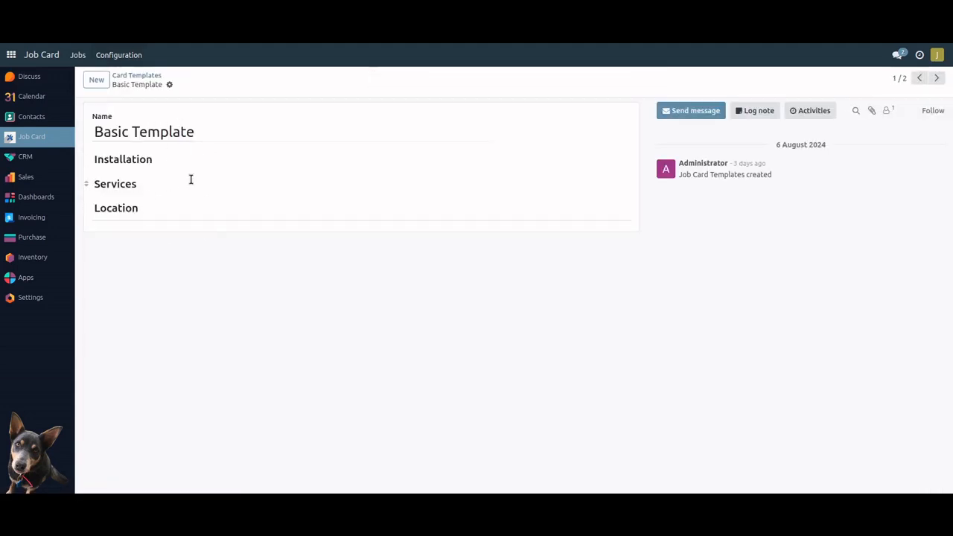
left_click(139, 79)
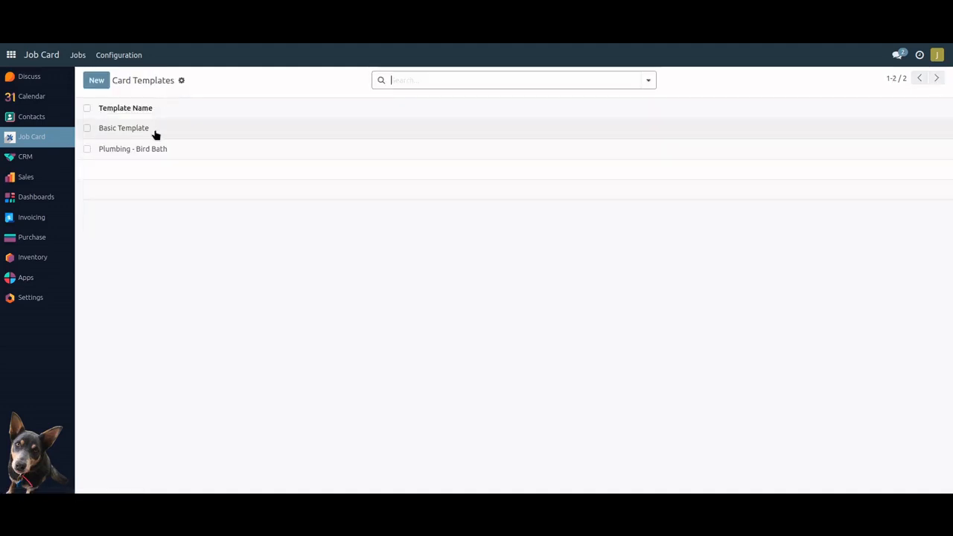
left_click(147, 151)
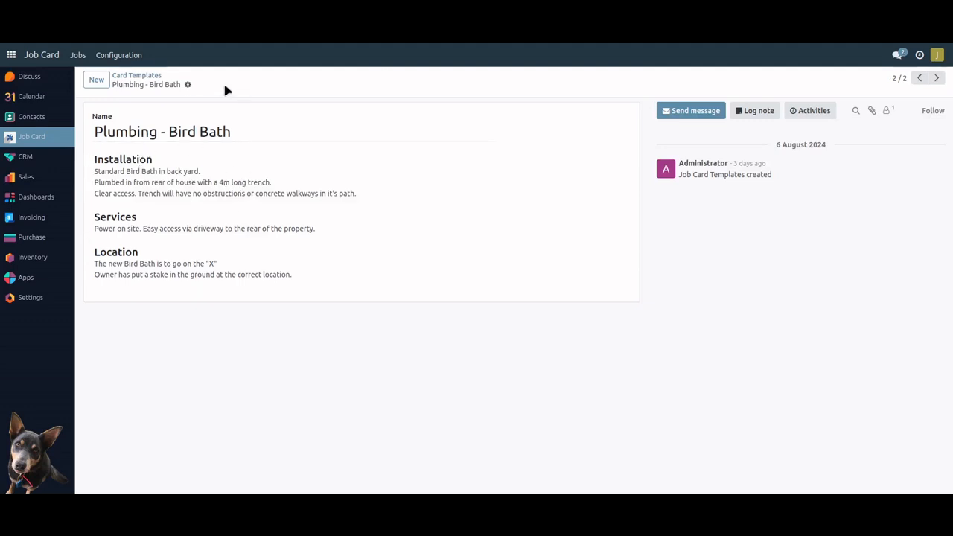
left_click(138, 76)
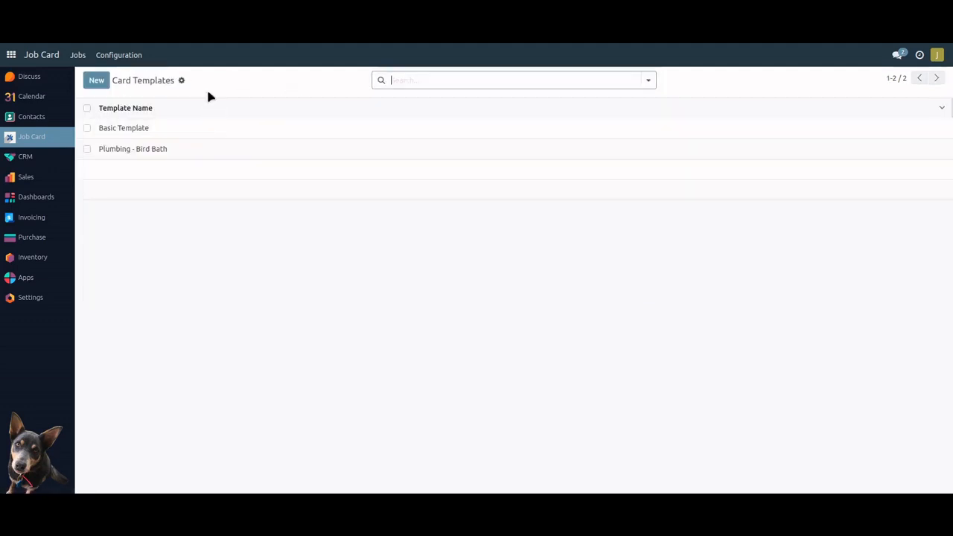
Open the new electrician job card for Customer 3 and apply the Plumbing - Bird Bath card template to its description.
left_click(78, 55)
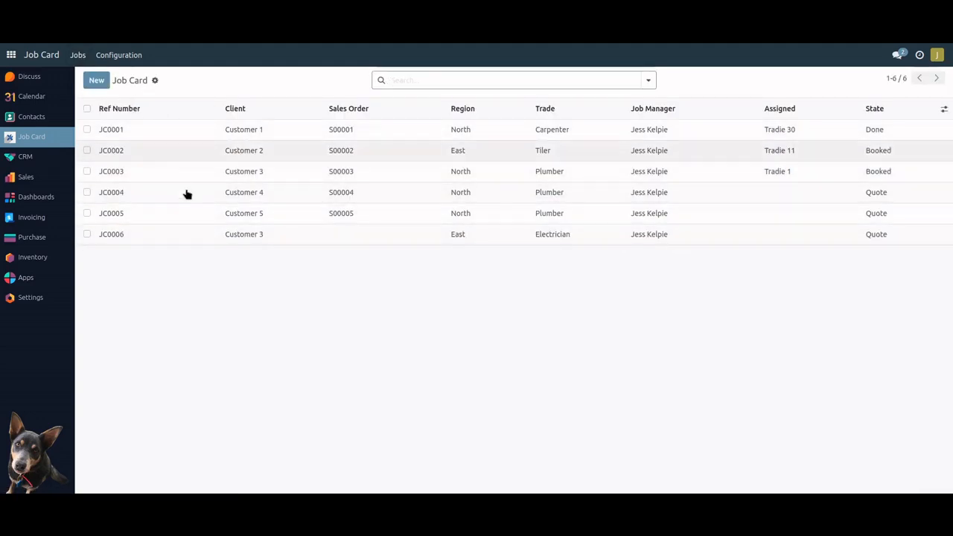
left_click(224, 237)
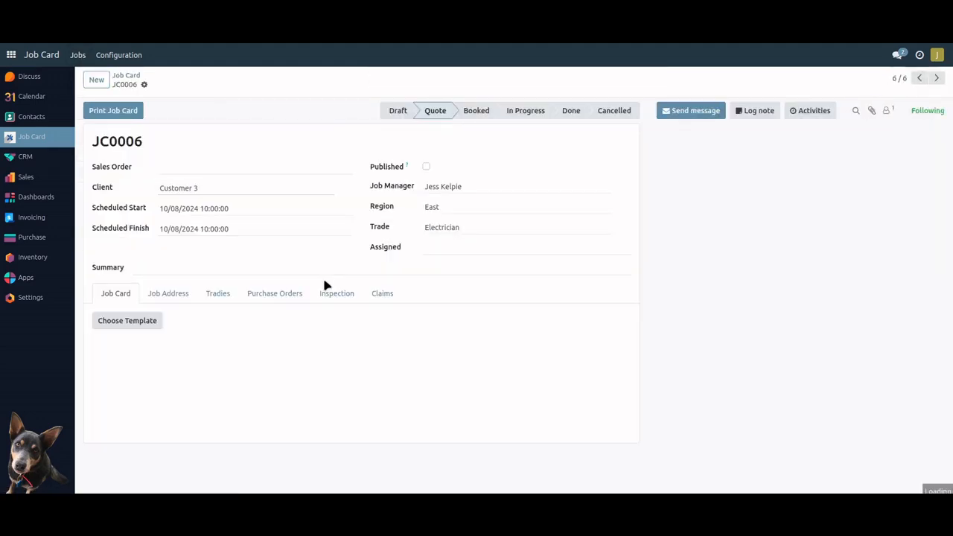
left_click(136, 324)
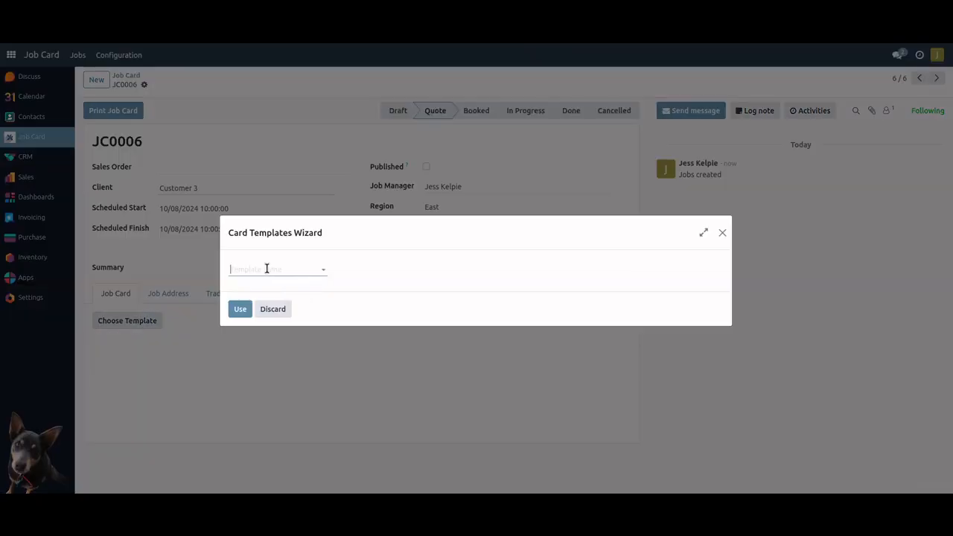
left_click(267, 268)
left_click(265, 302)
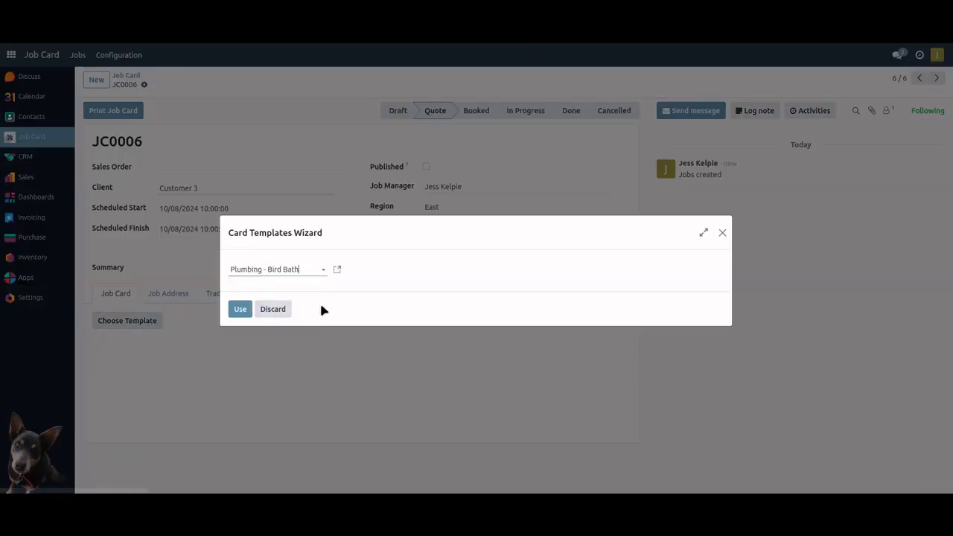
left_click(244, 311)
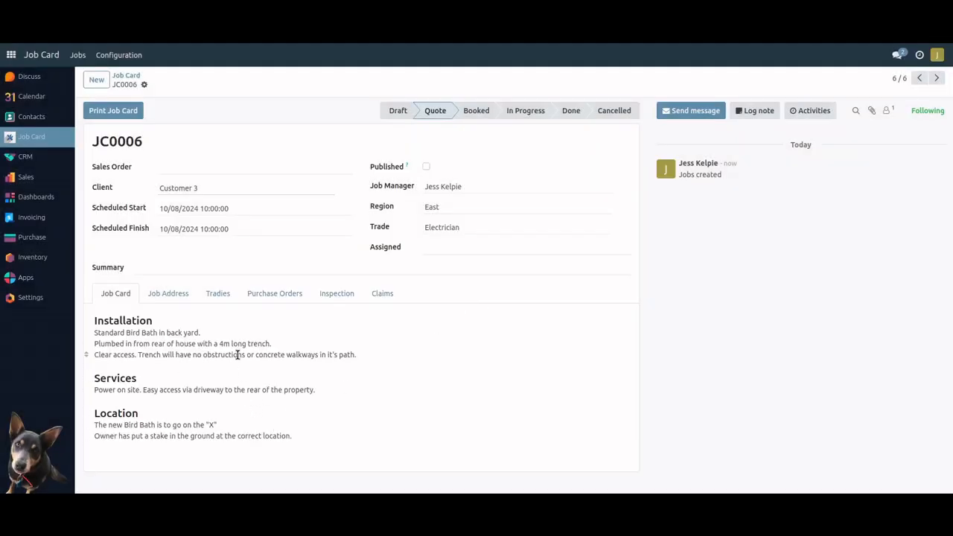
Look through the editor's insert commands below the Location section, including the image and checklist commands, and clear the entry.
left_click(132, 451)
key("Return")
key("Return")
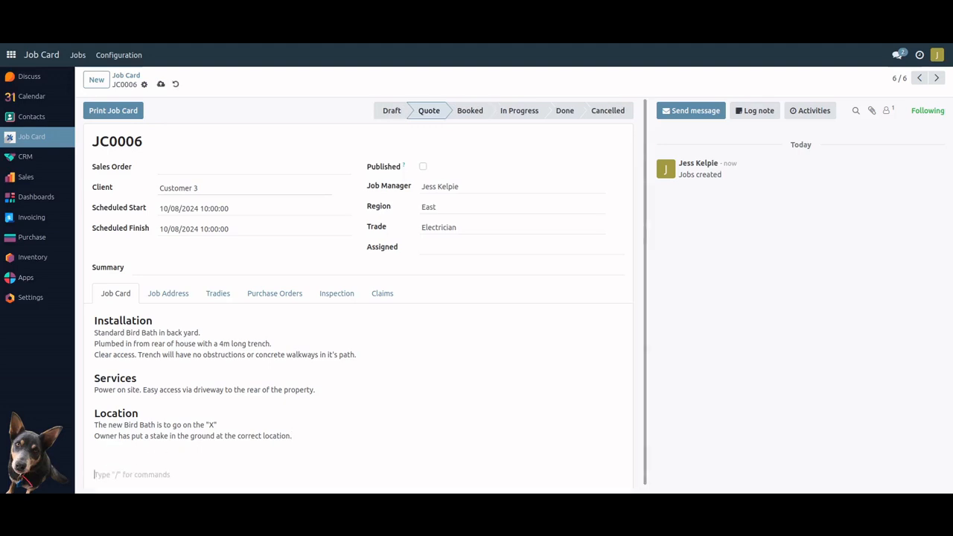
key("BackSpace")
type("/")
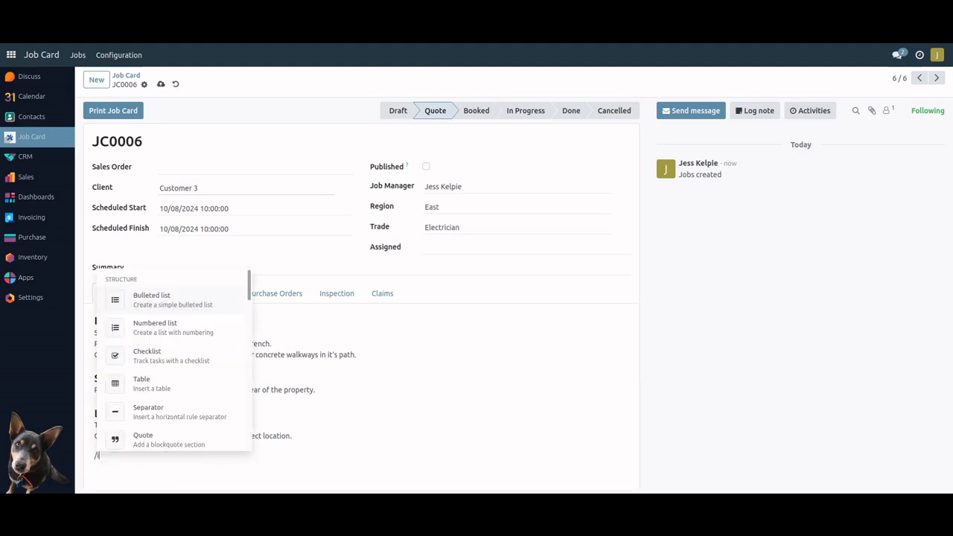
type("ima")
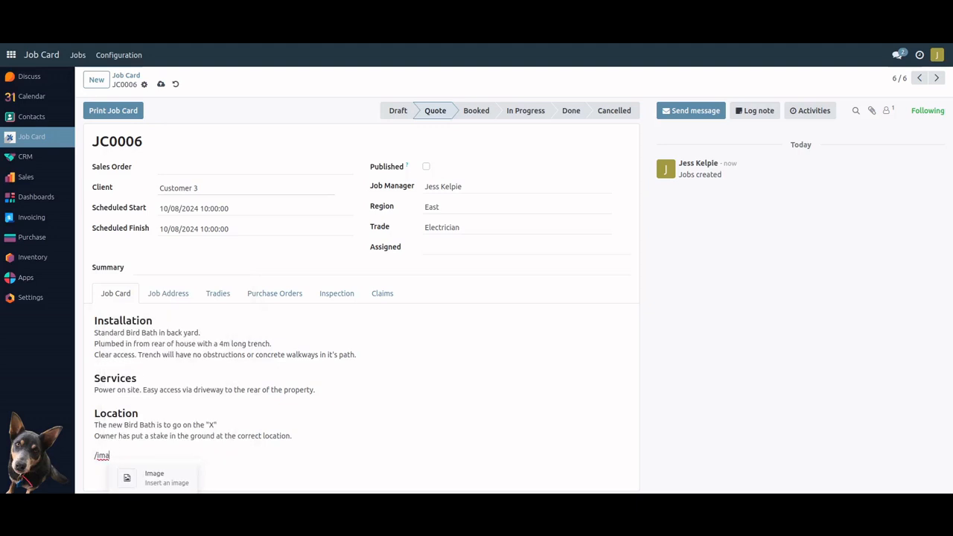
key("BackSpace")
key("BackSpace")
key("BackSpace")
type("ced")
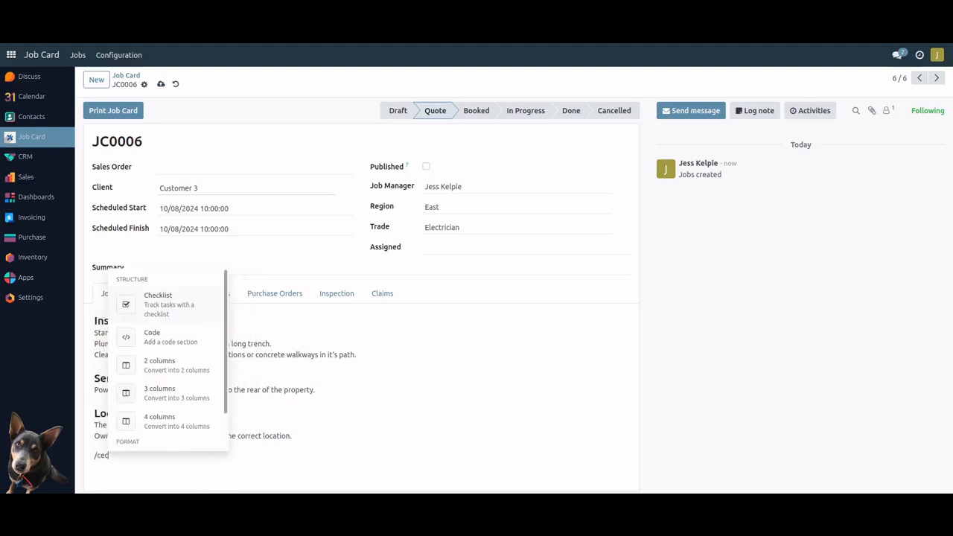
type("he")
key("BackSpace")
key("BackSpace")
key("BackSpace")
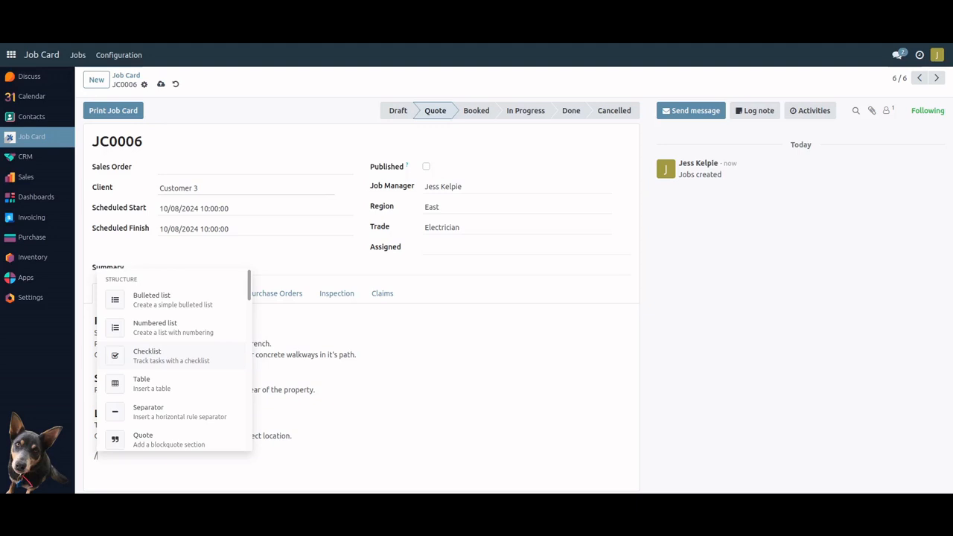
key("BackSpace")
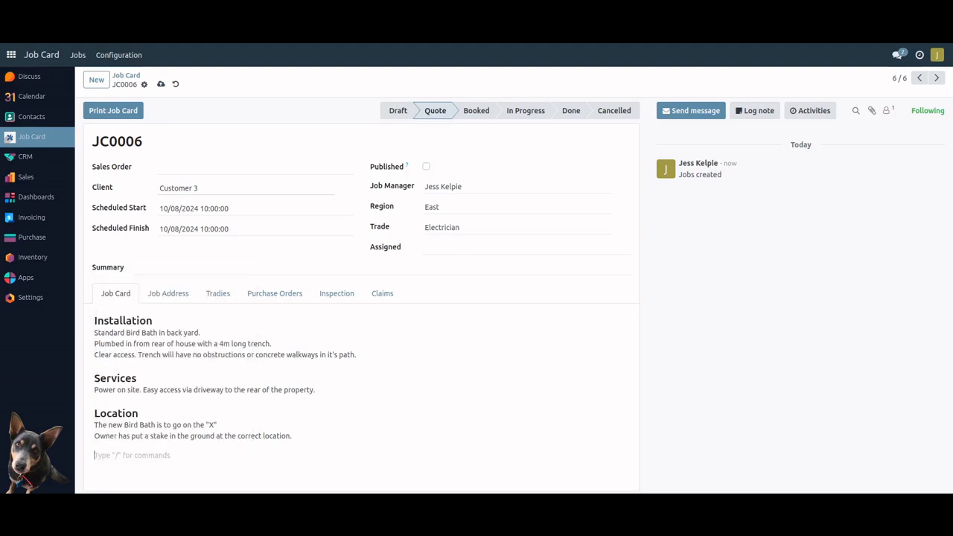
Check the job's inspection notes and the Inspection Templates configuration option, and return to the job description.
left_click(335, 298)
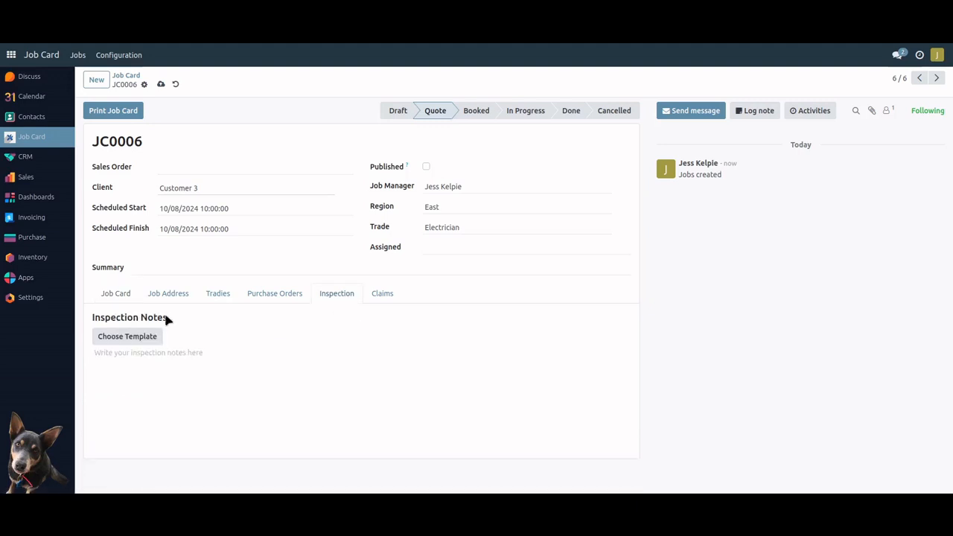
left_click(123, 59)
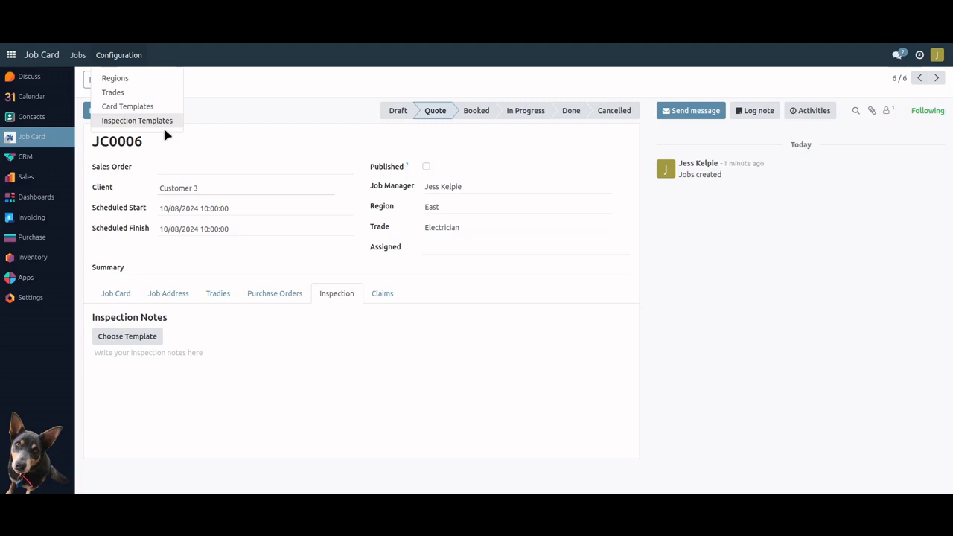
left_click(241, 100)
left_click(113, 294)
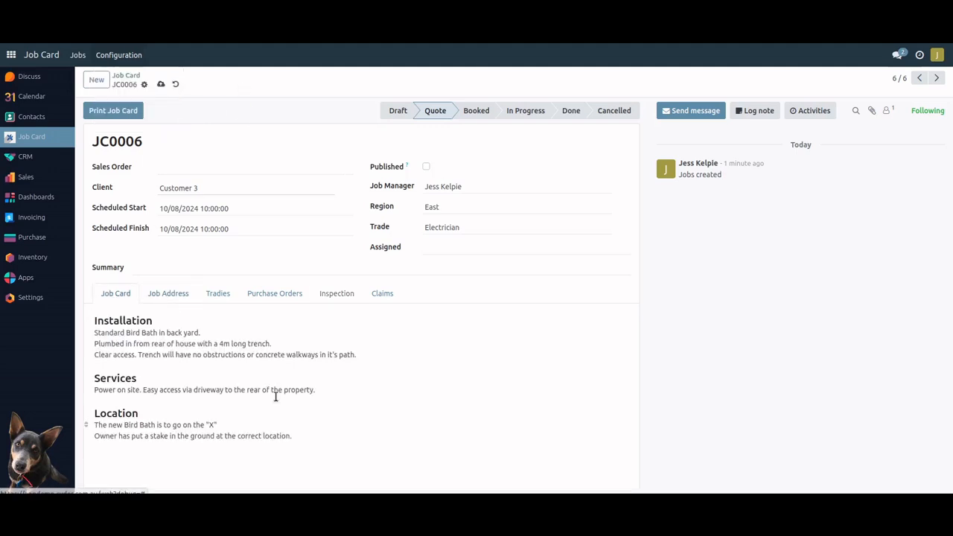
Fill in the job's site contact and address details by copying them from the client.
left_click(169, 295)
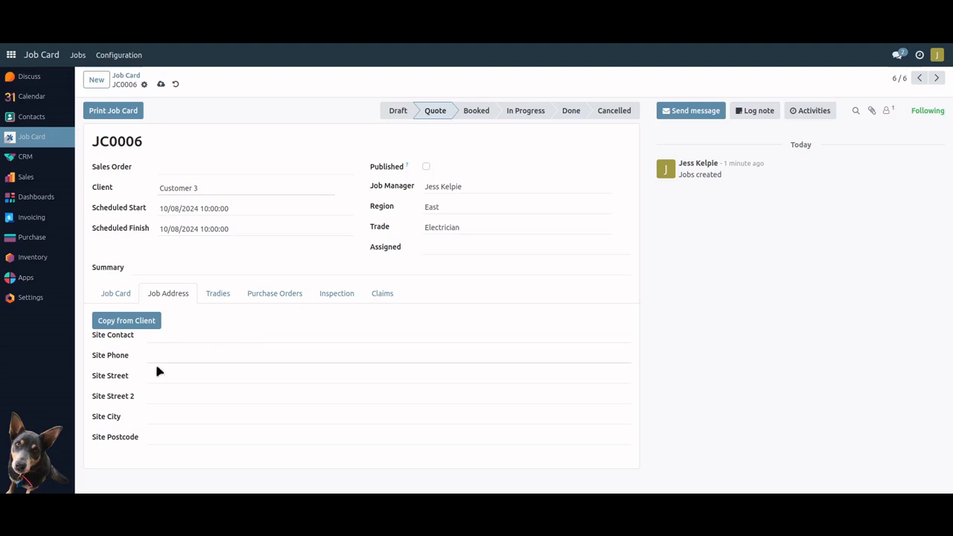
left_click(149, 322)
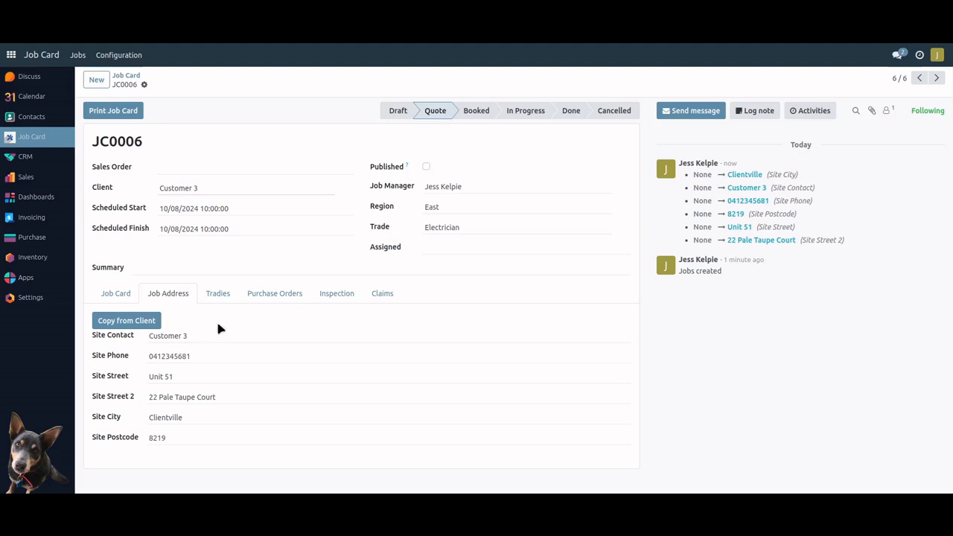
Review the job's listed tradies, trade options, purchase orders and assignment field without changing any of them.
left_click(223, 296)
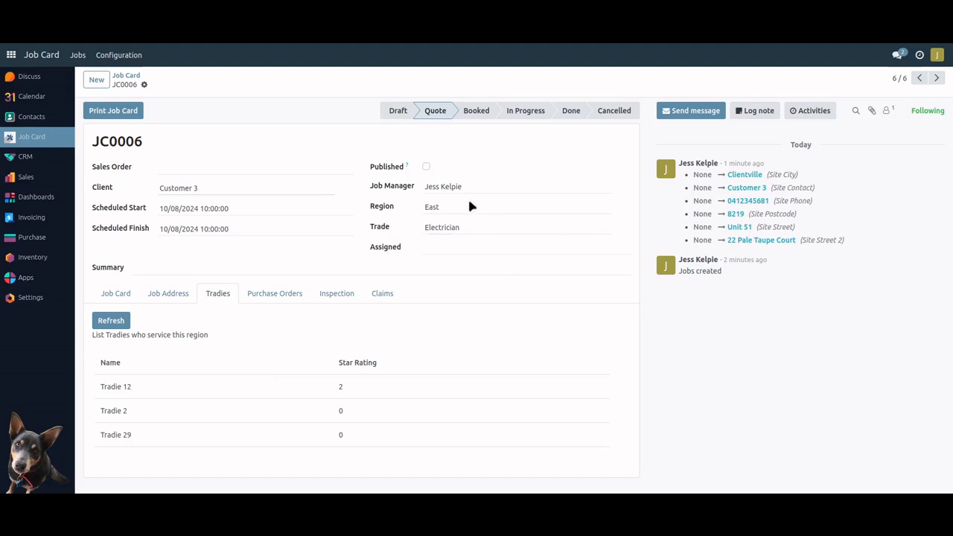
left_click(470, 229)
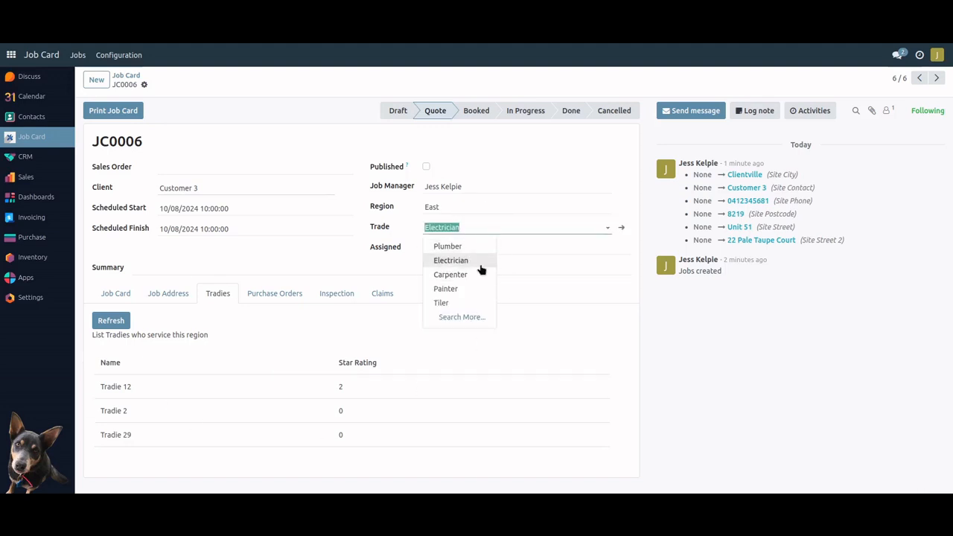
left_click(514, 222)
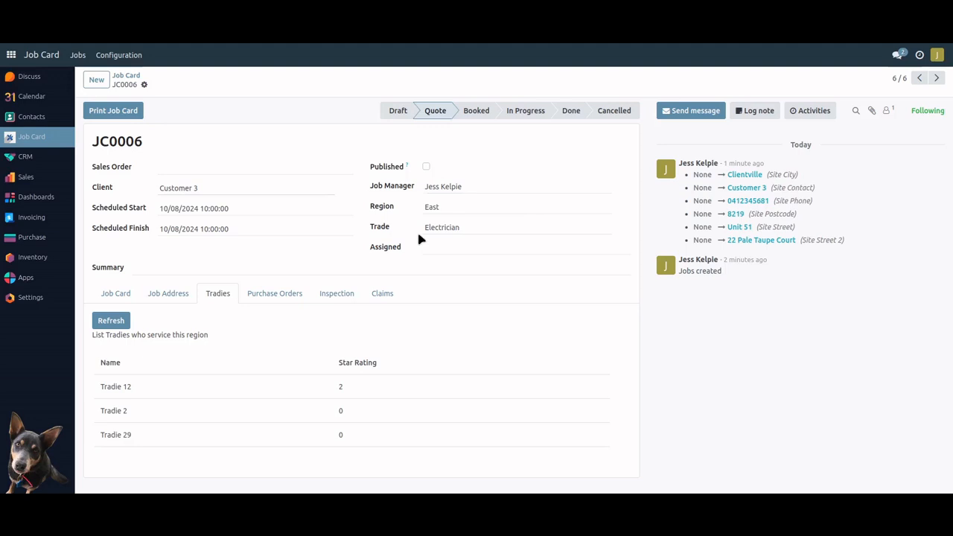
left_click(282, 297)
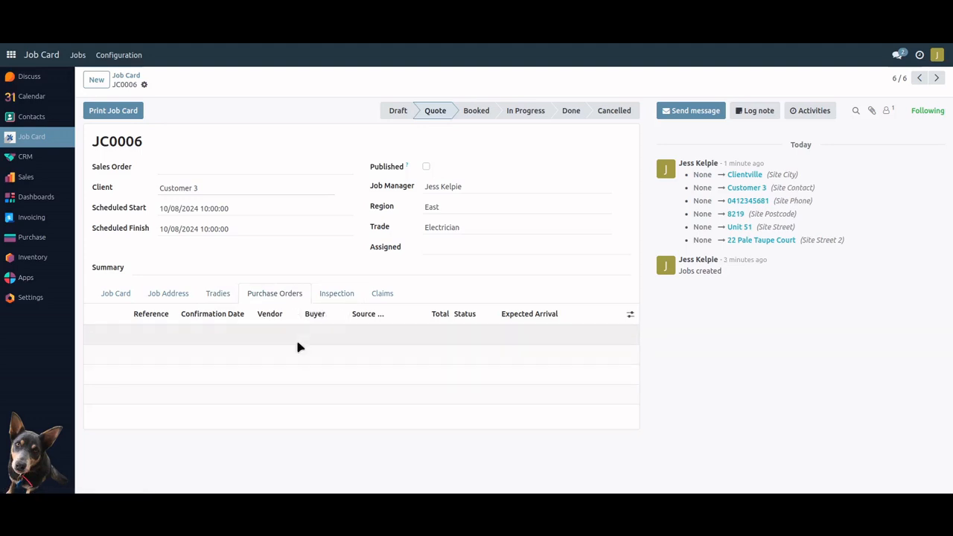
left_click(221, 297)
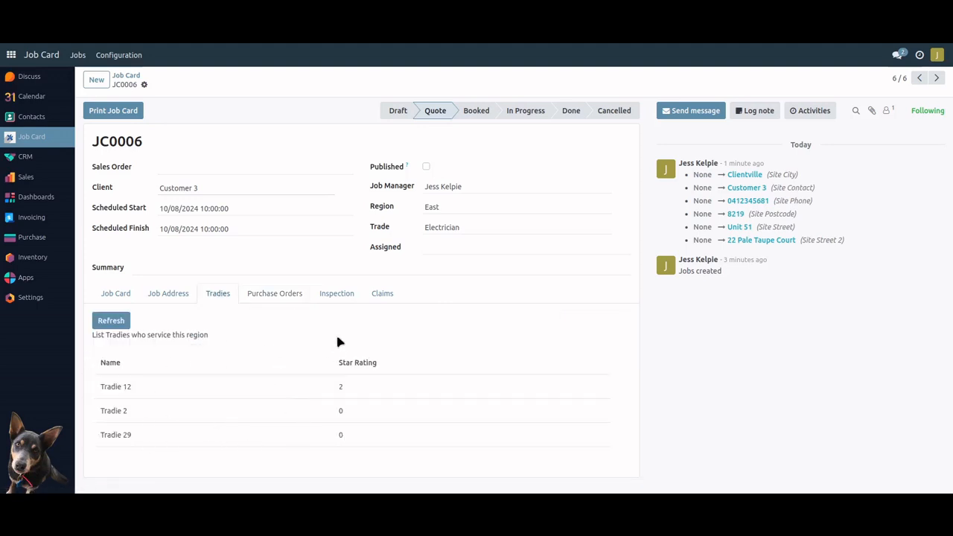
left_click(270, 297)
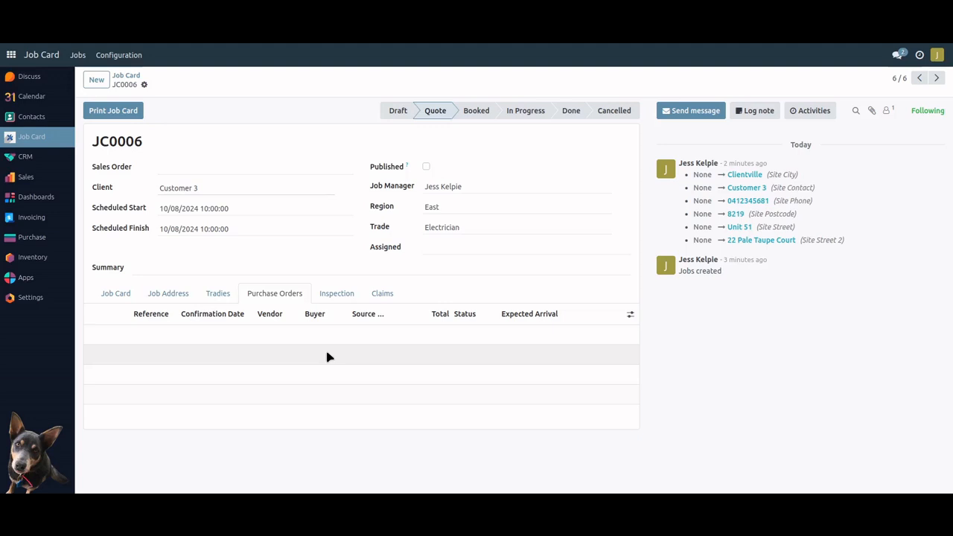
left_click(467, 248)
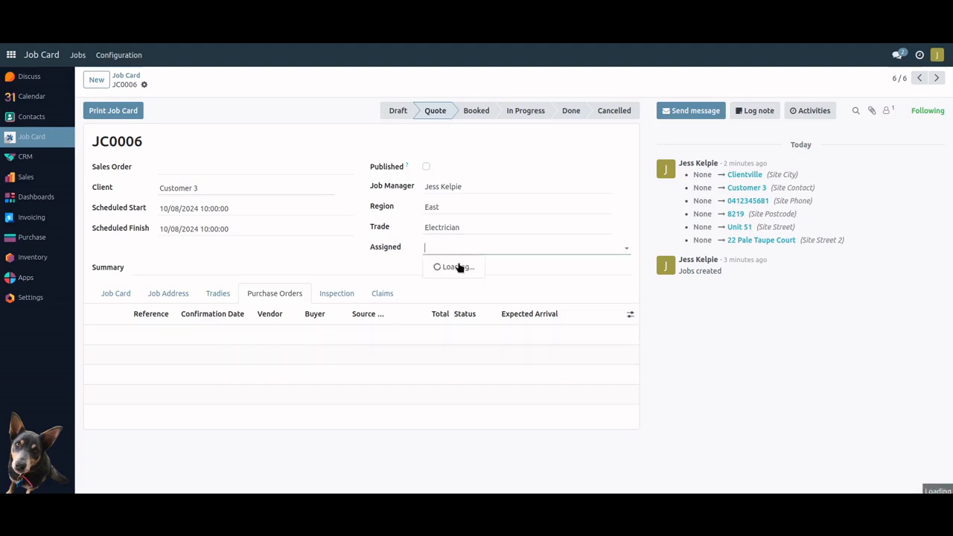
left_click(376, 268)
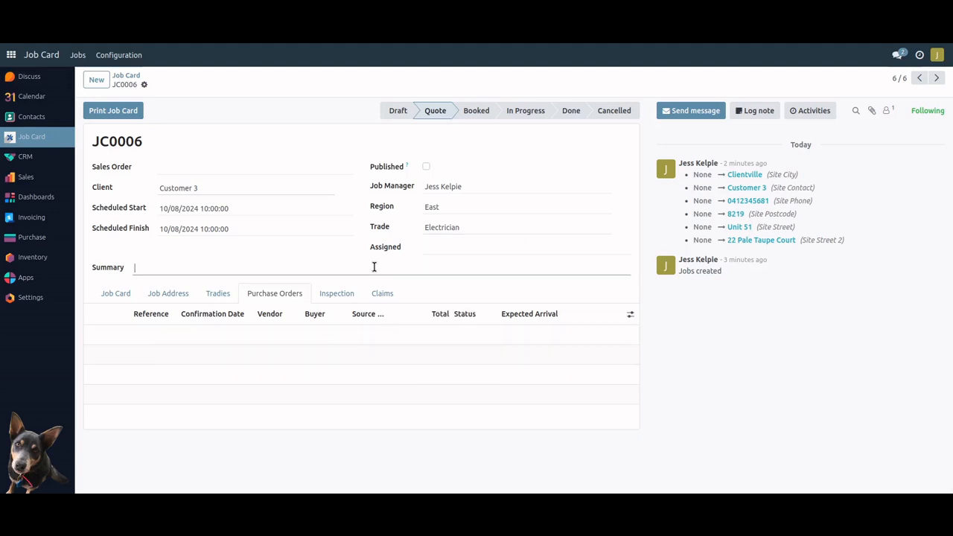
Publish the job, set its summary to "Bird Bath birds need a wash..." and save the record.
left_click(426, 168)
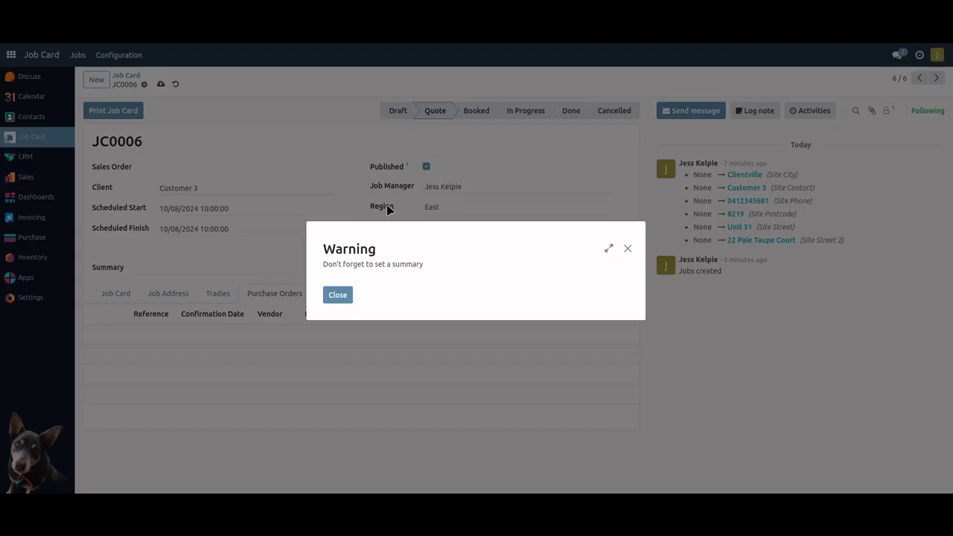
left_click(337, 295)
left_click(190, 271)
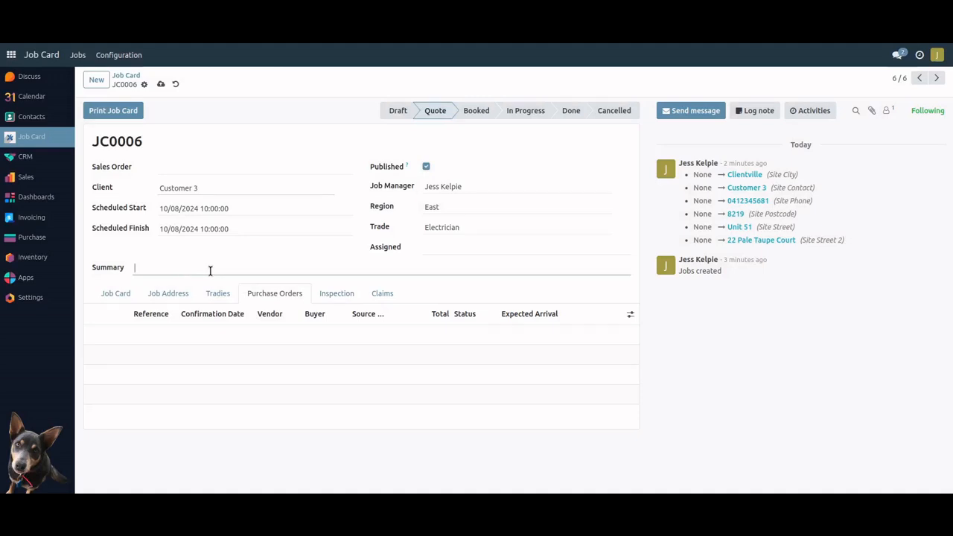
type("Bird Bath birds need a wash...")
left_click(161, 85)
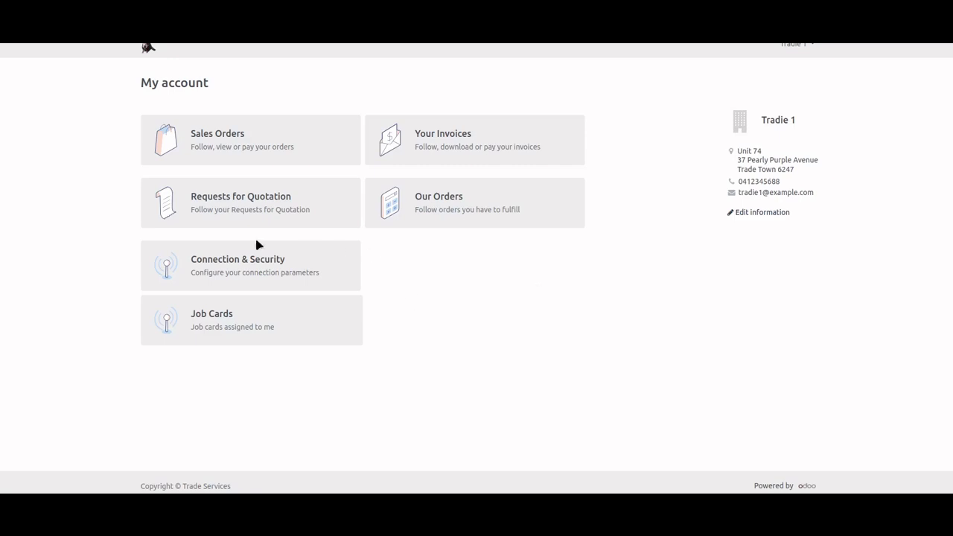
Switch to the tradie's portal account, open the Customer 3 job under My Jobs and read its details, description and site photo.
left_click(208, 319)
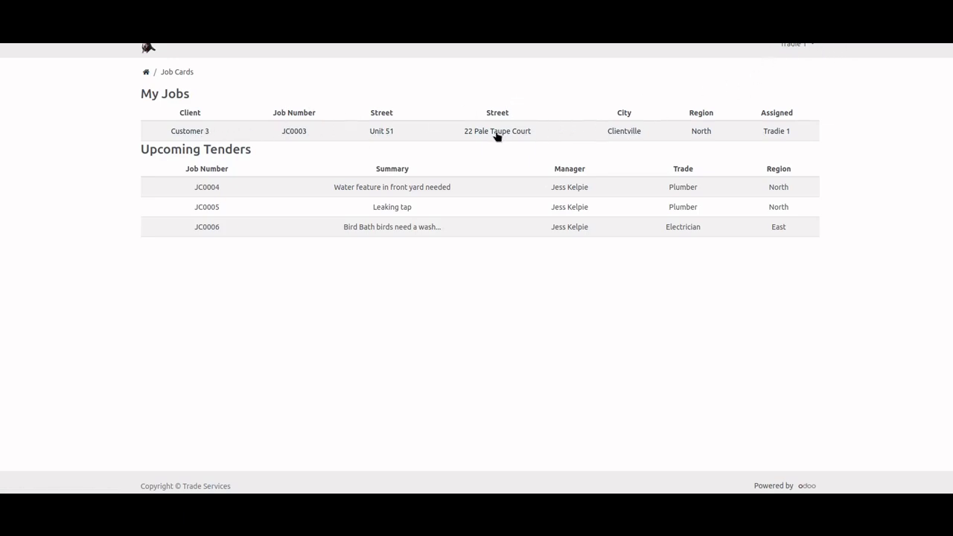
left_click(298, 134)
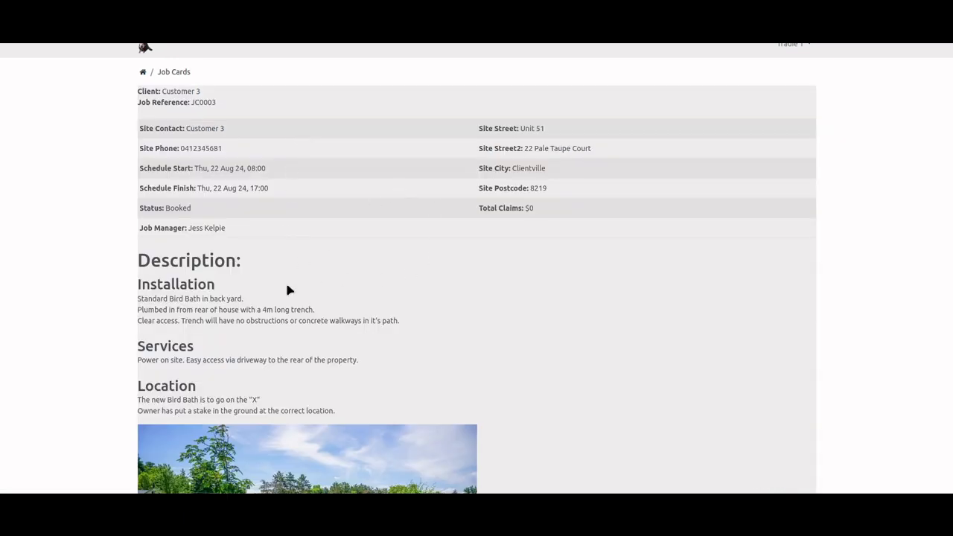
scroll(400, 290, "down", 5)
scroll(400, 290, "up", 2)
scroll(401, 291, "up", 3)
scroll(546, 212, "down", 3)
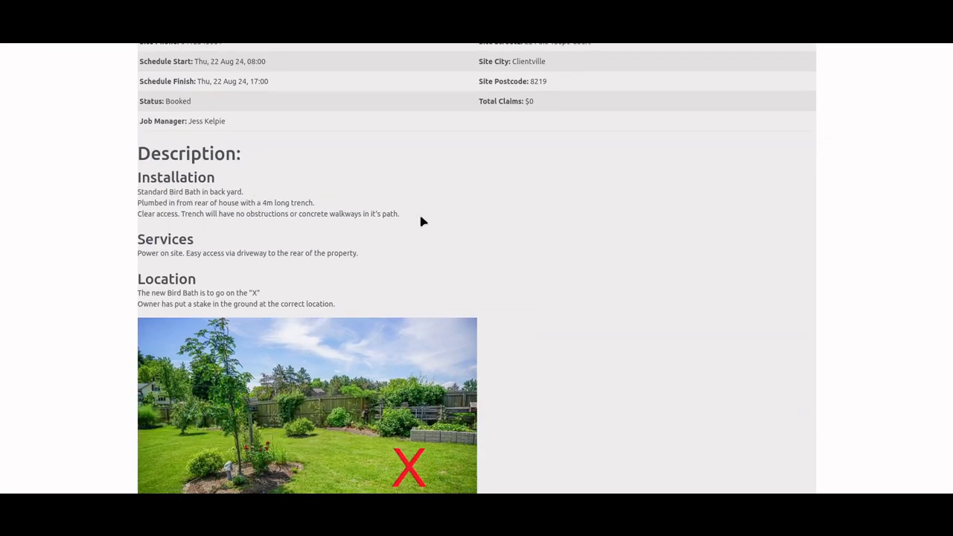
scroll(421, 220, "down", 4)
scroll(422, 221, "up", 4)
scroll(421, 220, "down", 3)
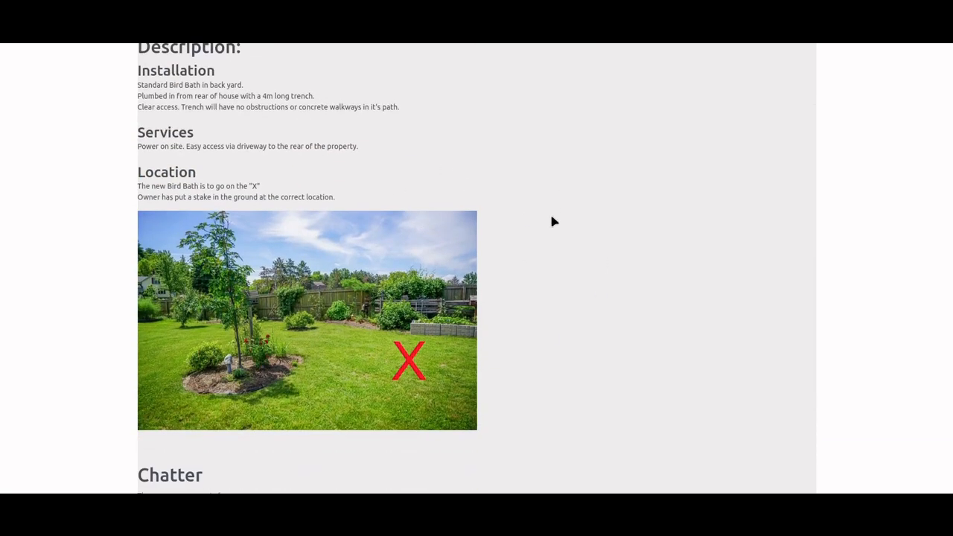
scroll(552, 210, "down", 4)
scroll(552, 207, "up", 1)
Examine the message box and attachment option in the job's Chatter section, and return to the portal's Job Cards list.
left_click(244, 402)
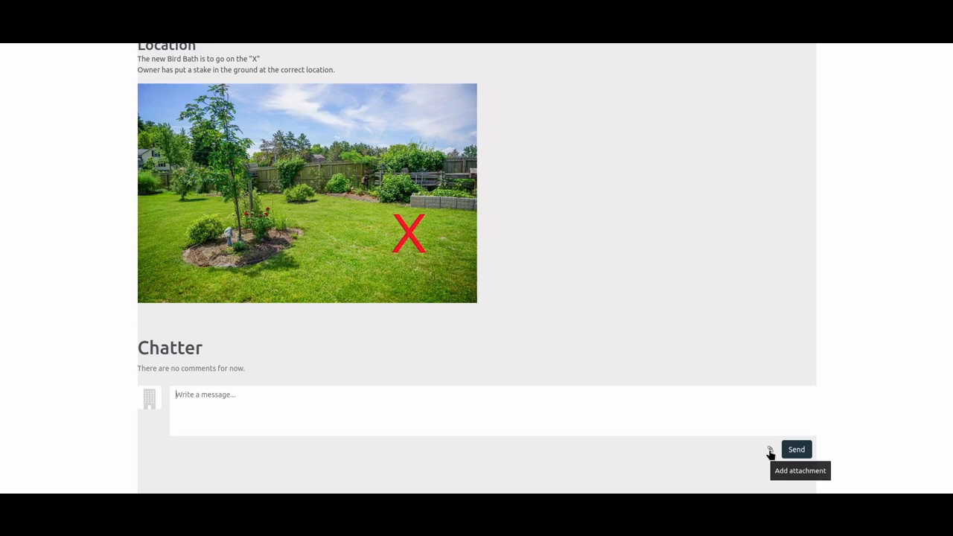
scroll(705, 415, "up", 5)
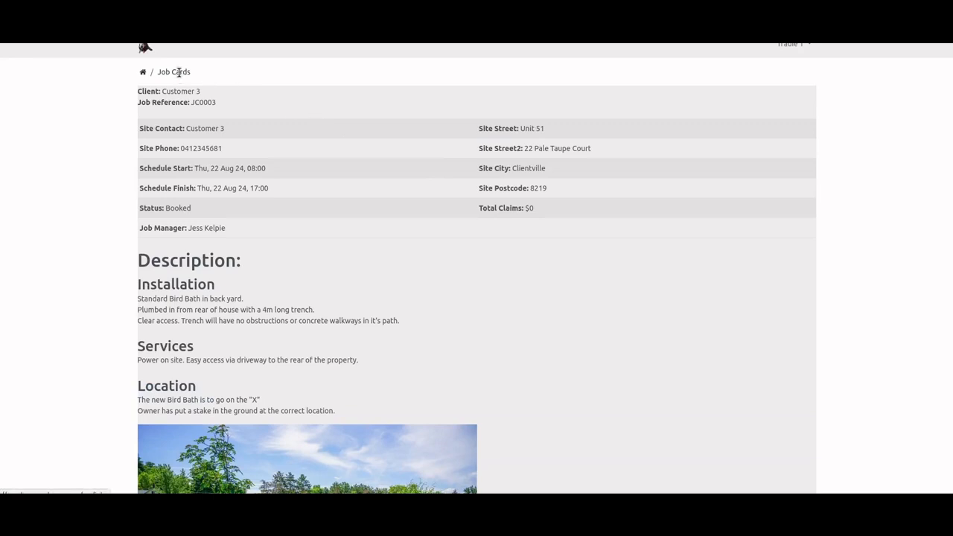
left_click(178, 72)
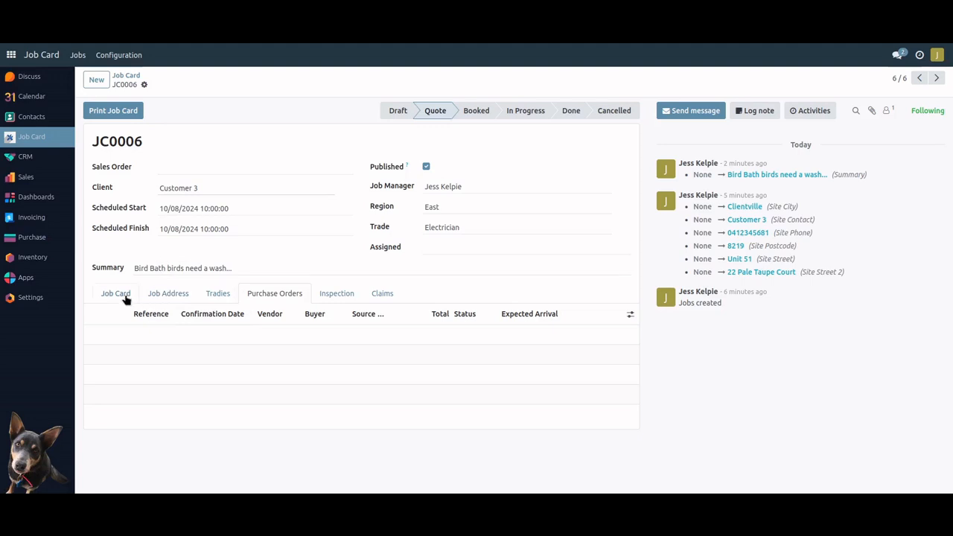
Switch back to the new job card in the Job Card module and view its description.
left_click(117, 294)
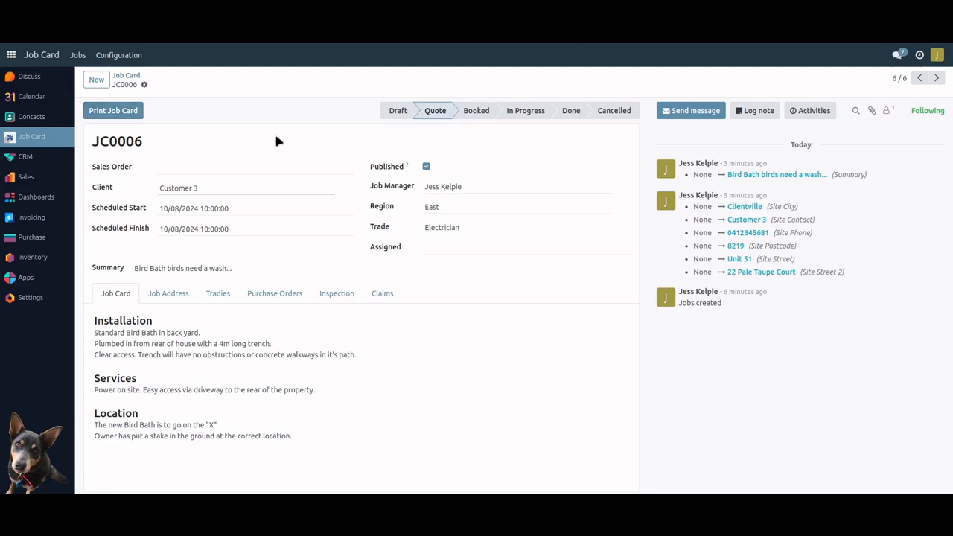
Start a new request for quotation in the Purchase module.
left_click(33, 239)
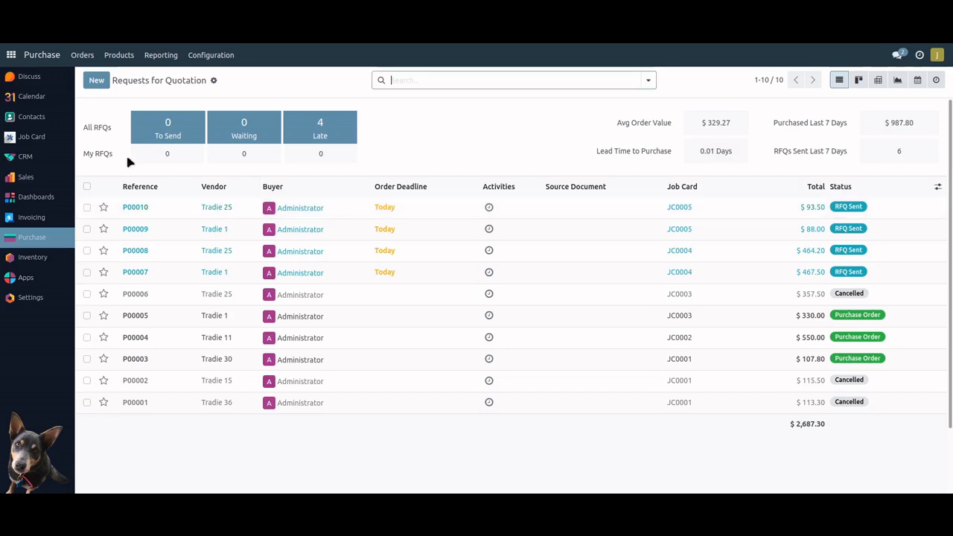
left_click(97, 81)
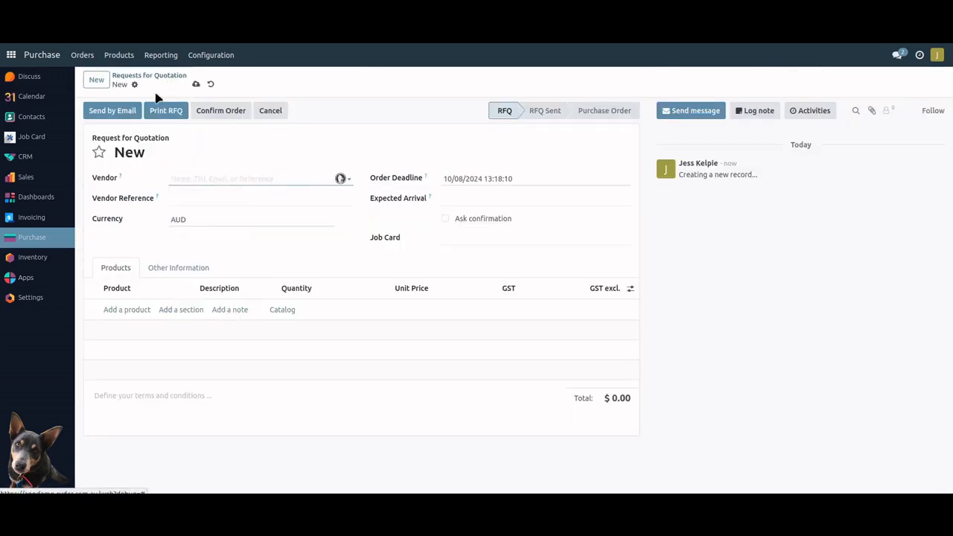
Open job card JC0006 in a duplicate browser tab, check its reference number and tradies, and return to the new request for quotation.
right_click(526, 11)
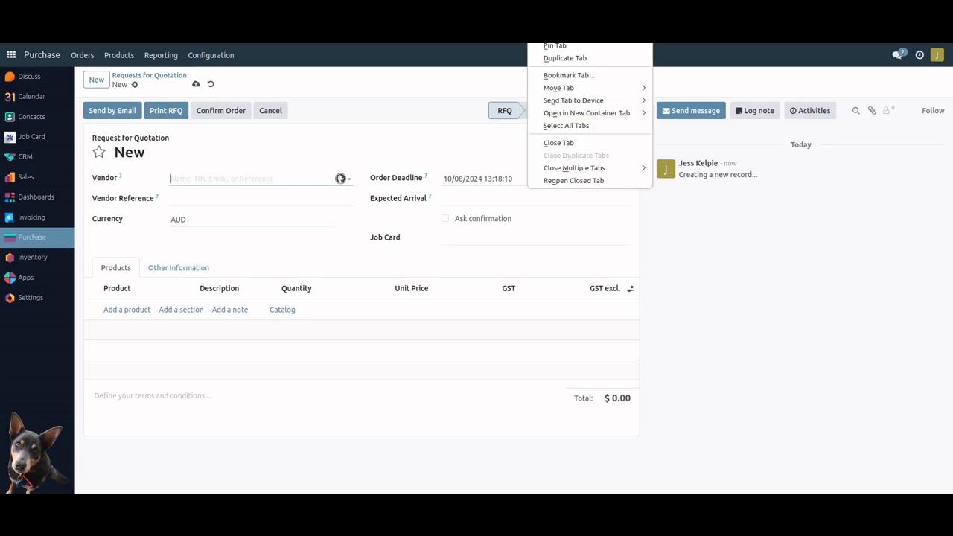
left_click(576, 58)
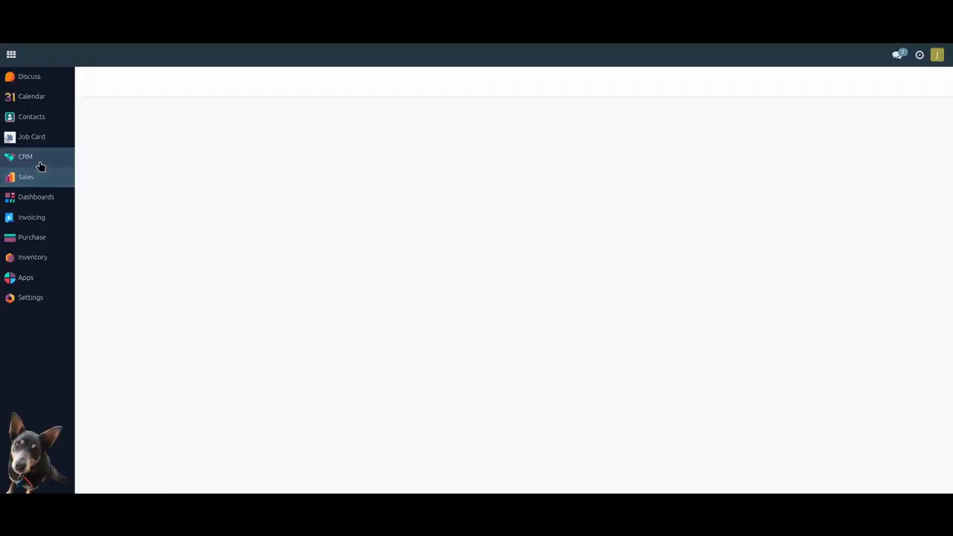
left_click(31, 140)
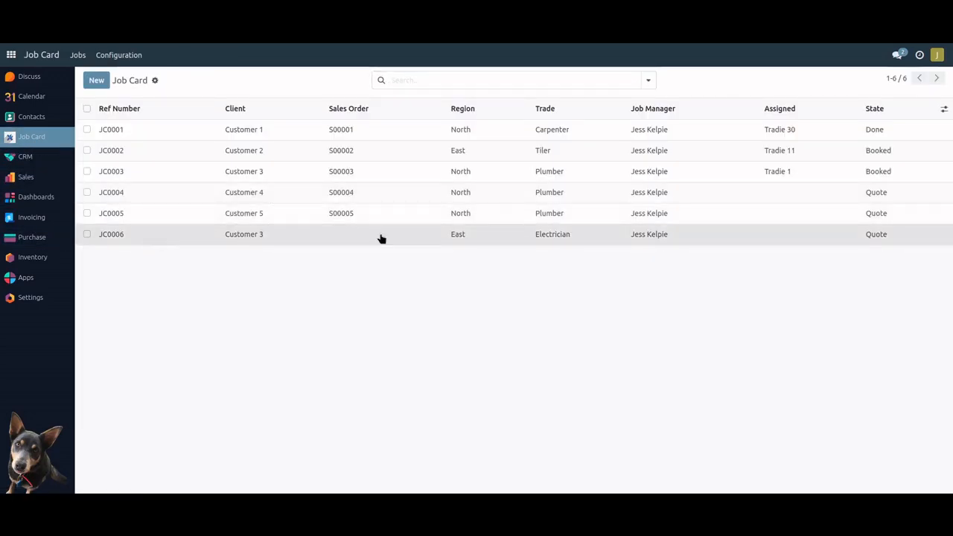
left_click(213, 234)
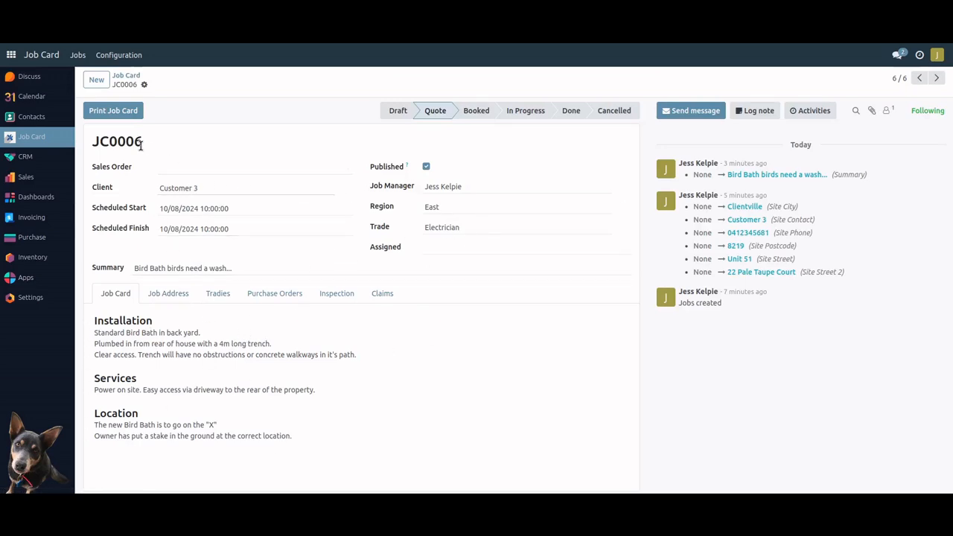
left_click_drag(100, 141, 158, 149)
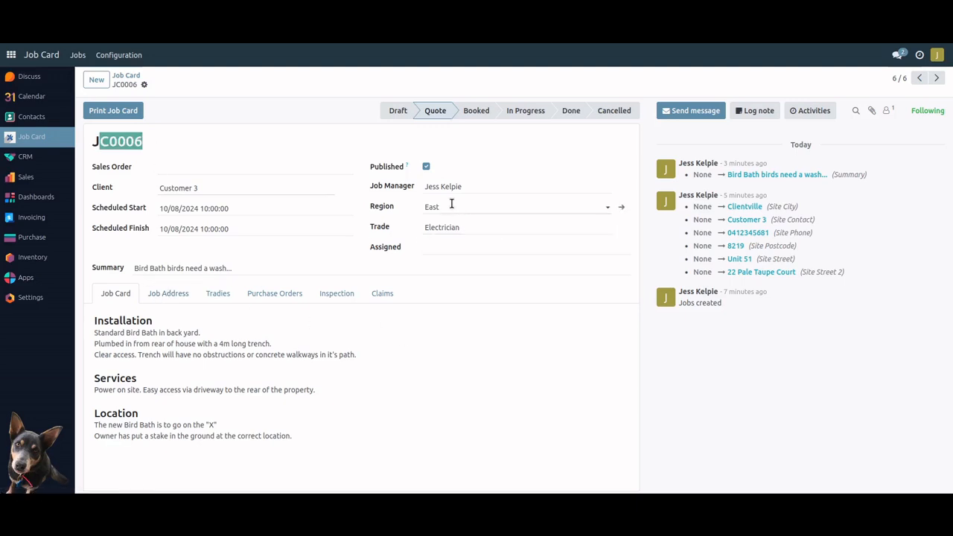
left_click(219, 298)
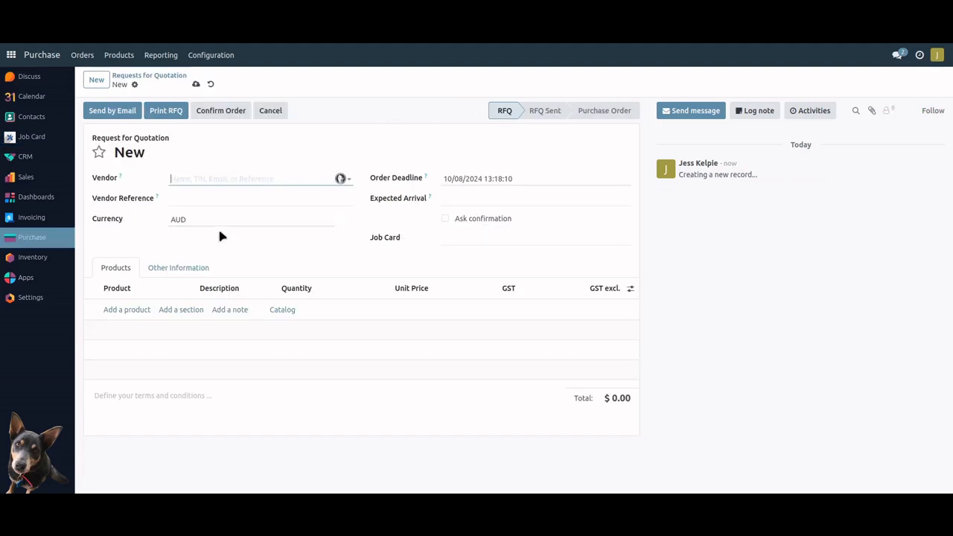
Set the request for quotation's vendor to Tradie 2 and link it to job card JC0006.
type("2")
left_click(198, 240)
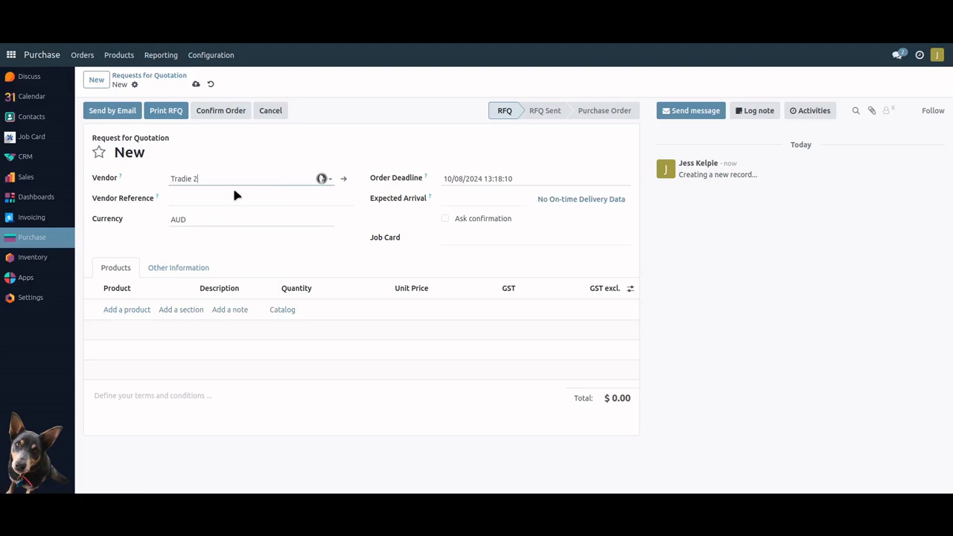
left_click(501, 237)
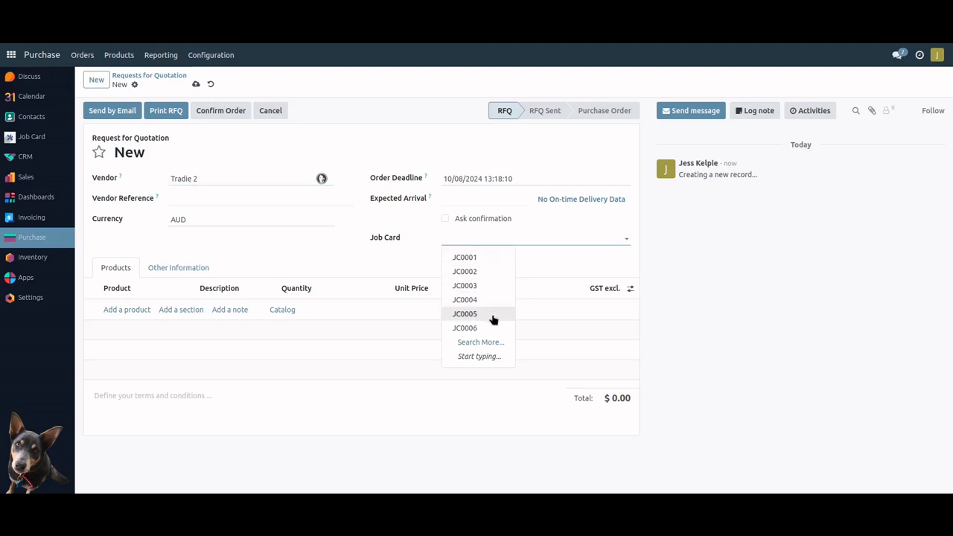
left_click(484, 328)
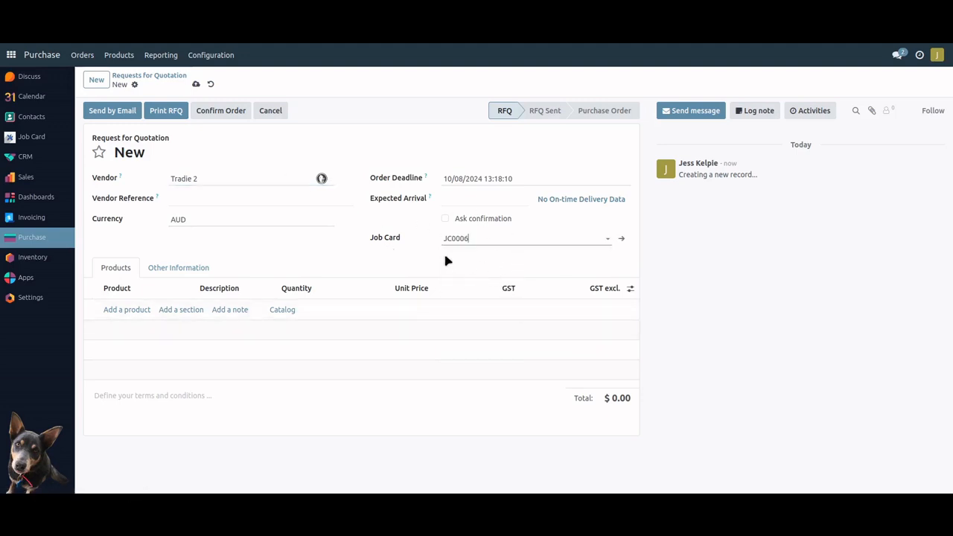
Add an Electrical Service product line to the request for quotation and save it.
left_click(120, 309)
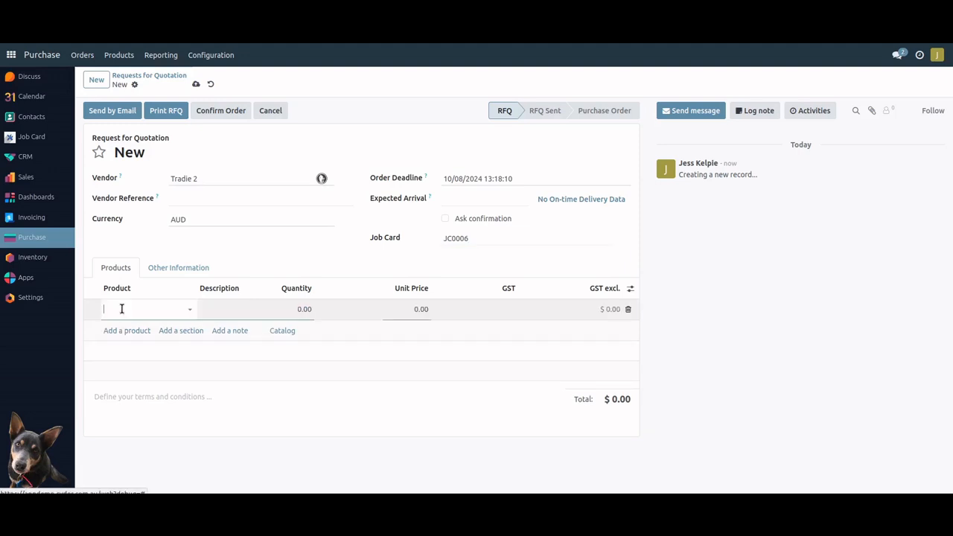
left_click(121, 308)
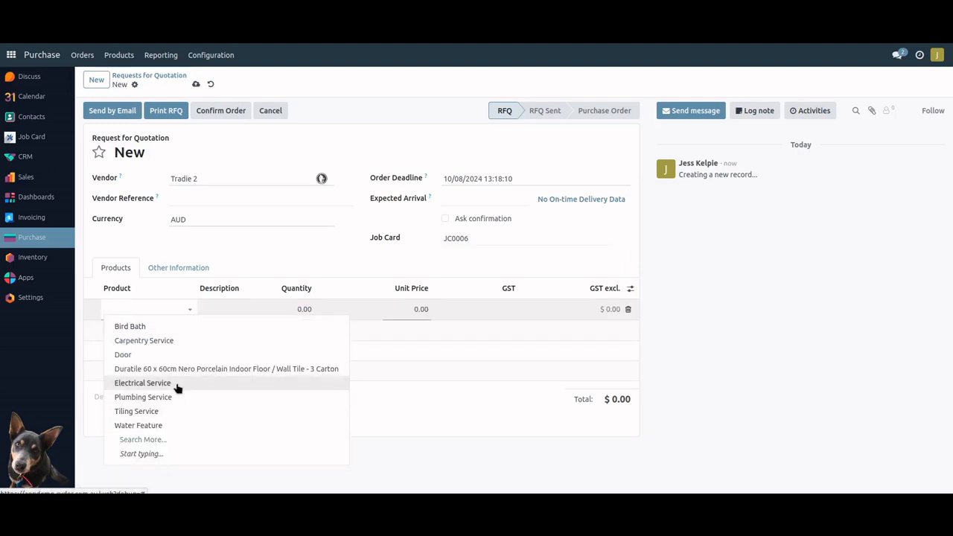
left_click(177, 384)
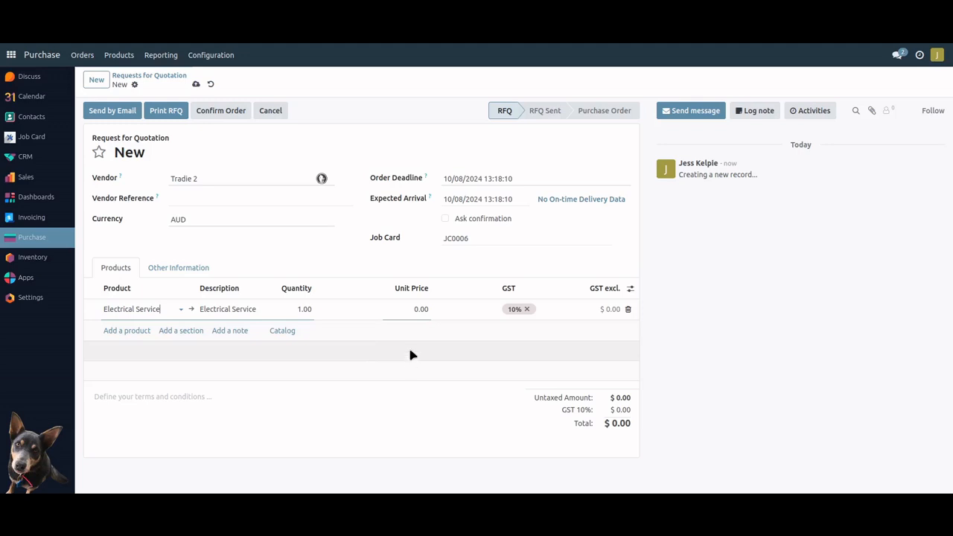
left_click(196, 84)
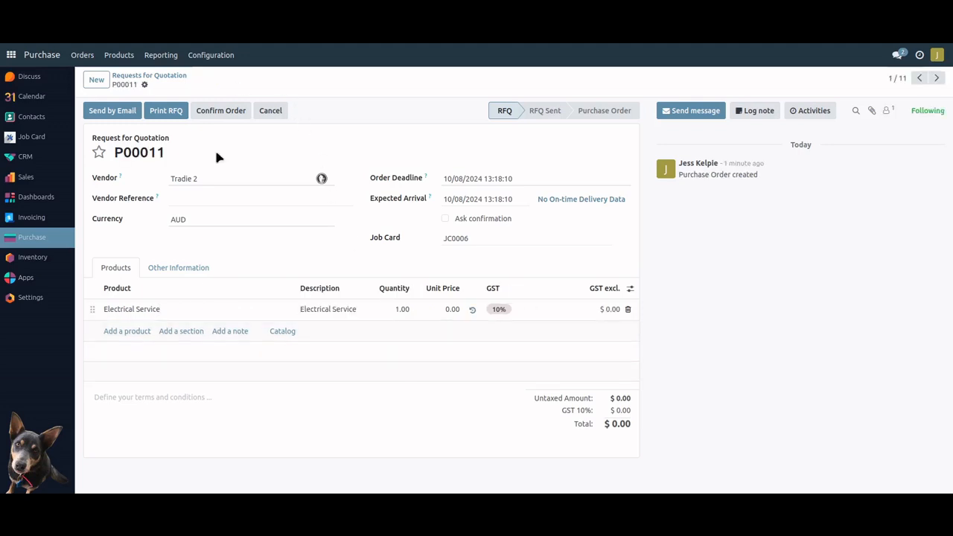
Email the request for quotation to Tradie 2 with JC0001-1.pdf as an additional attachment.
left_click(121, 114)
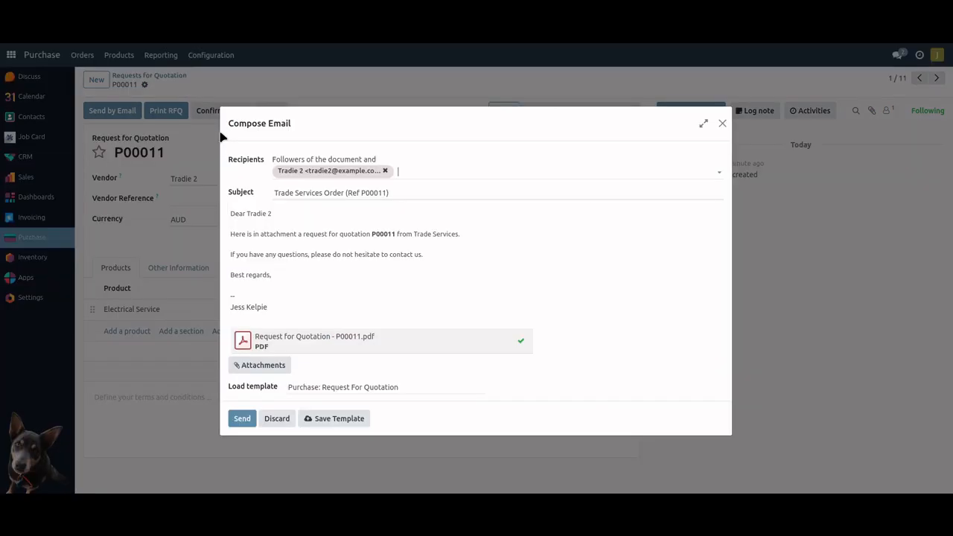
left_click(283, 366)
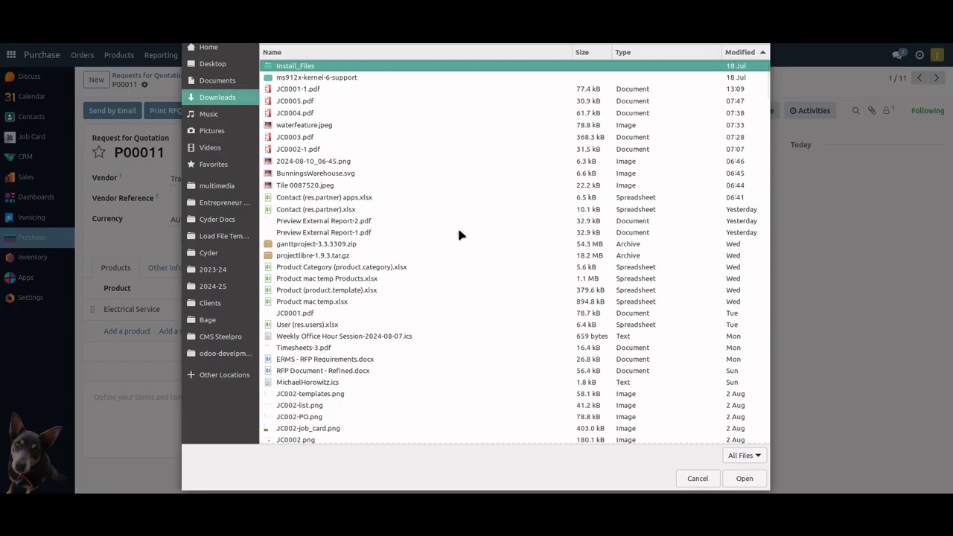
left_click(305, 89)
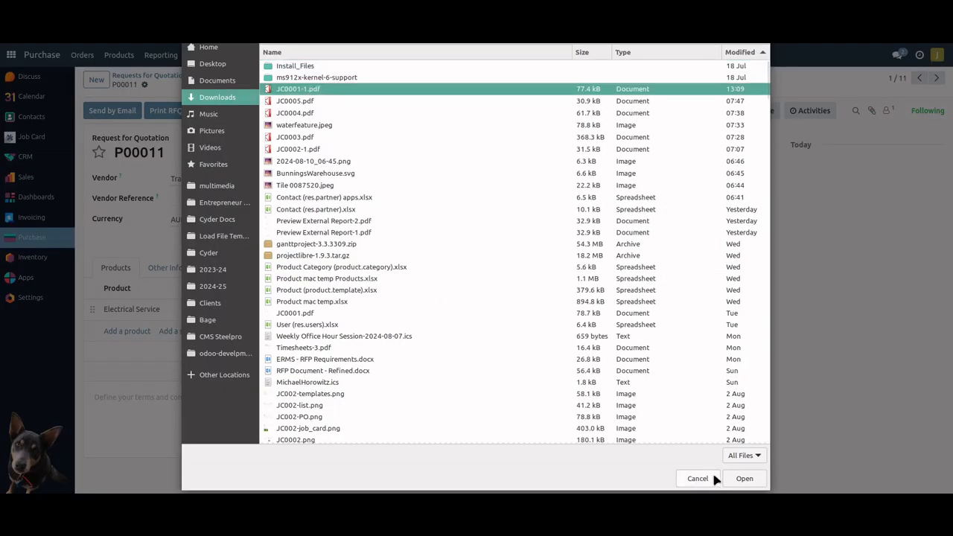
left_click(743, 479)
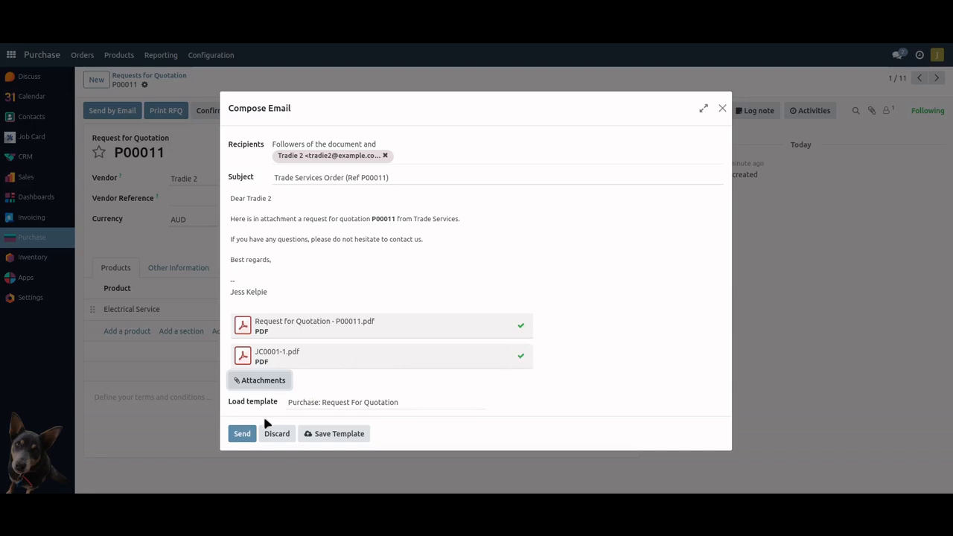
left_click(242, 433)
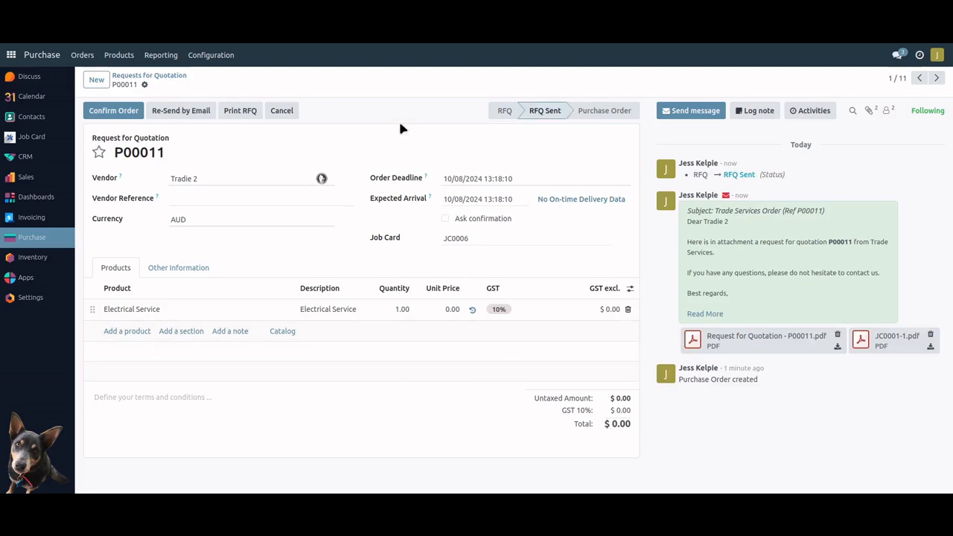
Duplicate the Tradie 2 request for quotation and set the copy's vendor to Tradie 12.
left_click(145, 84)
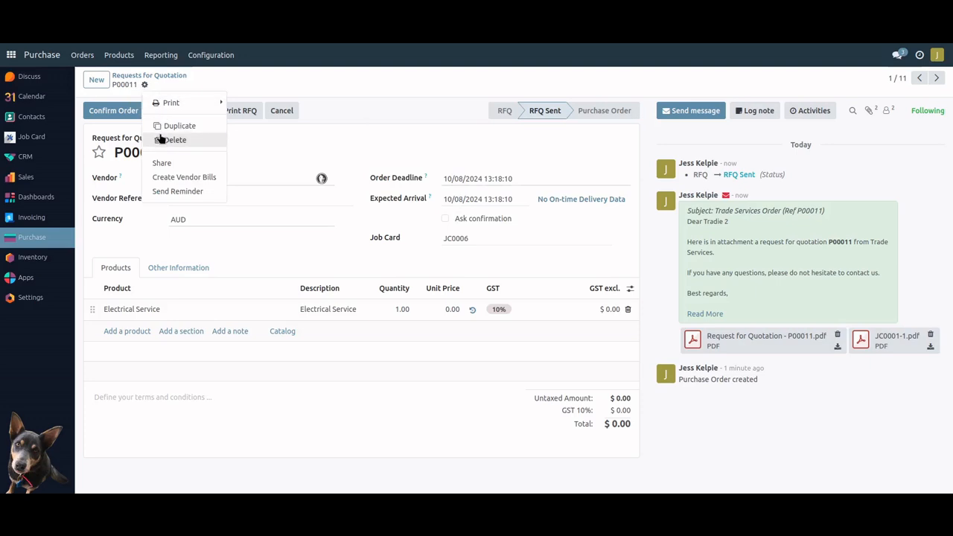
left_click(157, 127)
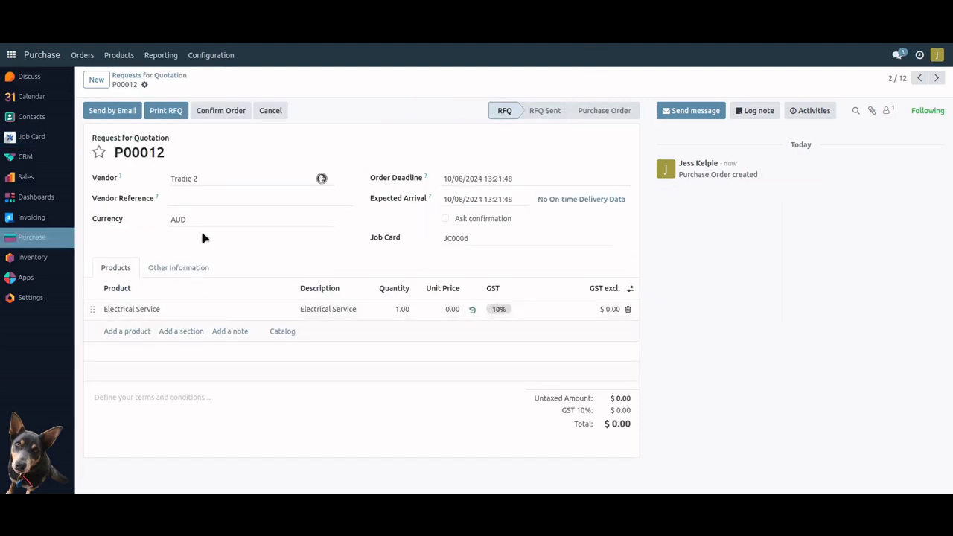
left_click(265, 177)
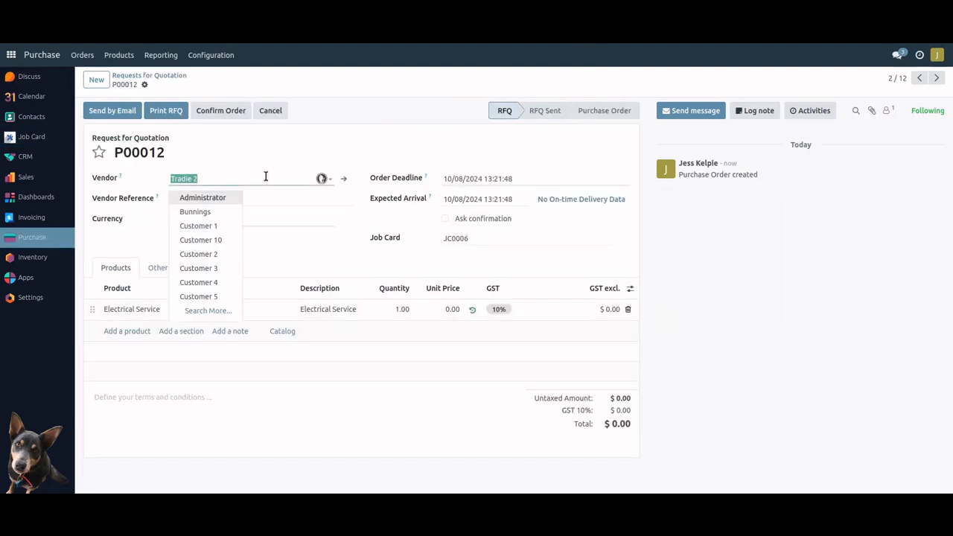
type("12")
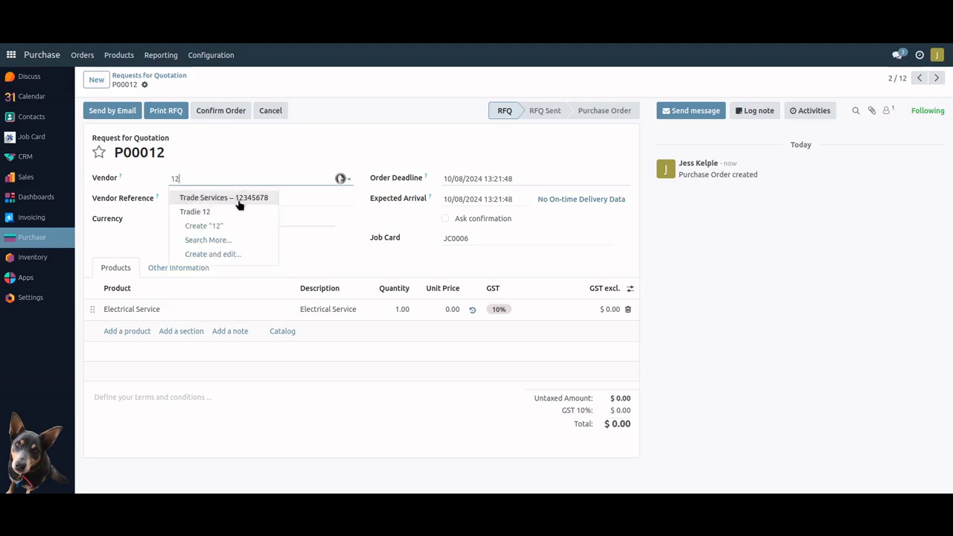
left_click(226, 212)
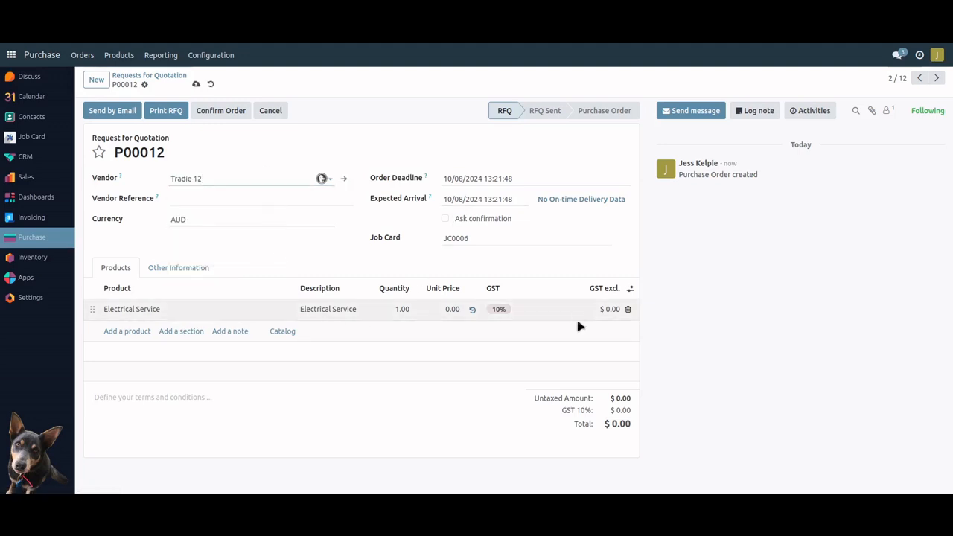
Email the duplicated request for quotation to Tradie 12 with JC0001-1.pdf as an additional attachment.
left_click(113, 110)
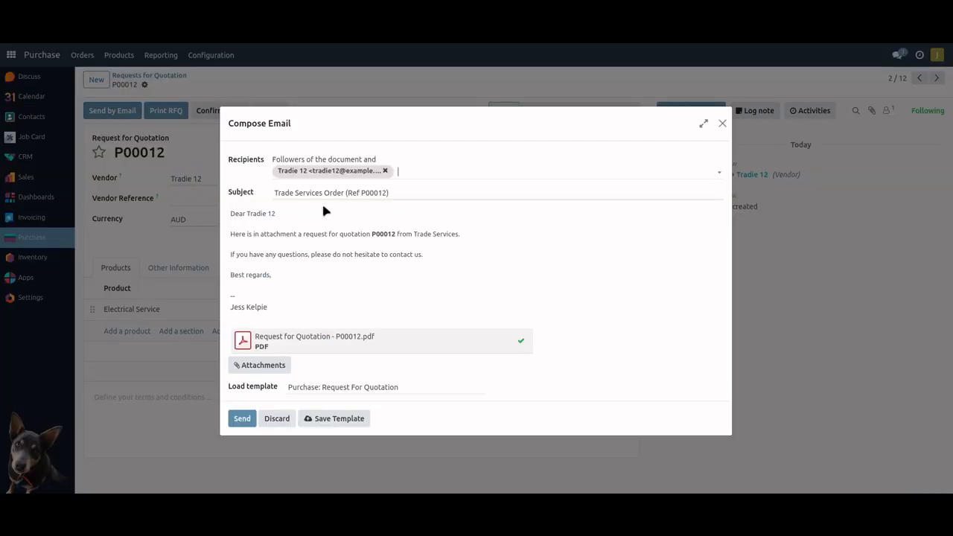
left_click(267, 366)
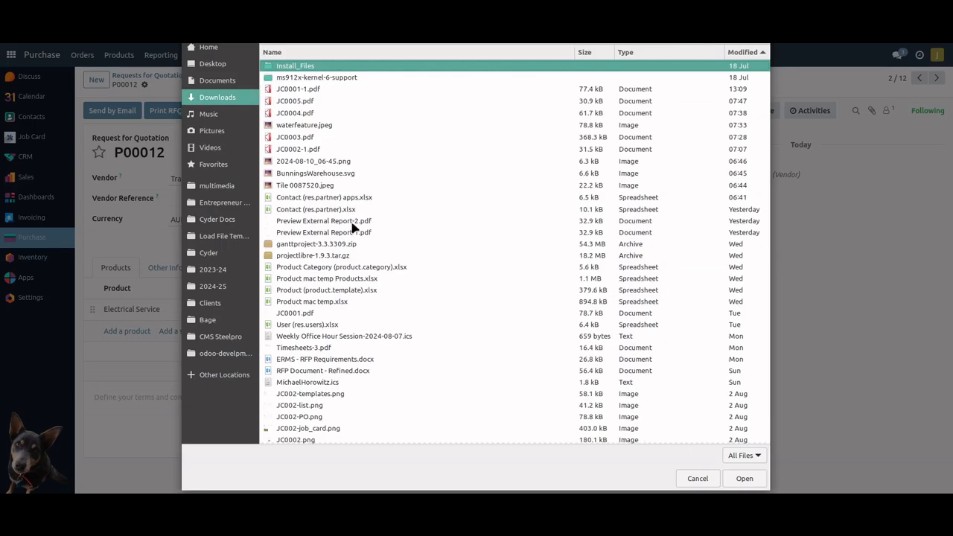
left_click(299, 90)
left_click(745, 479)
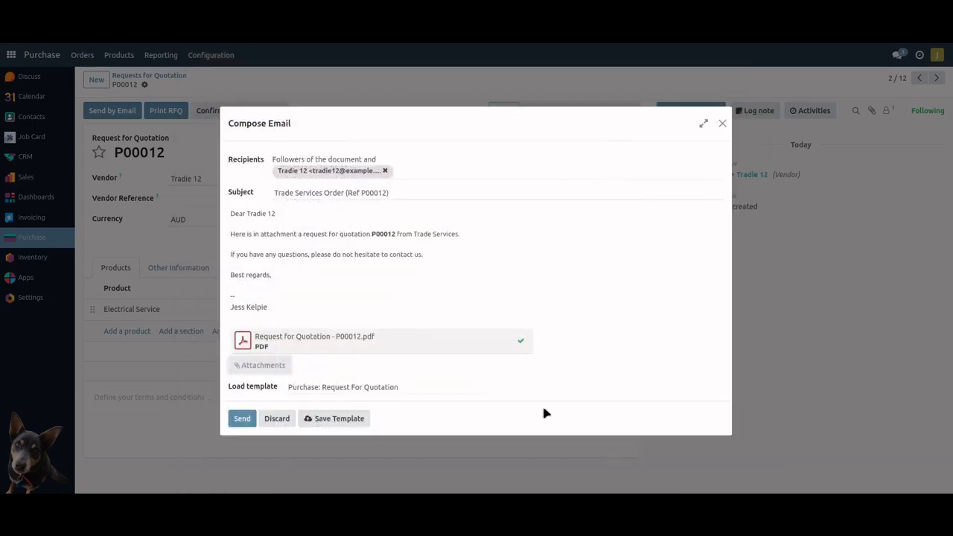
left_click(245, 434)
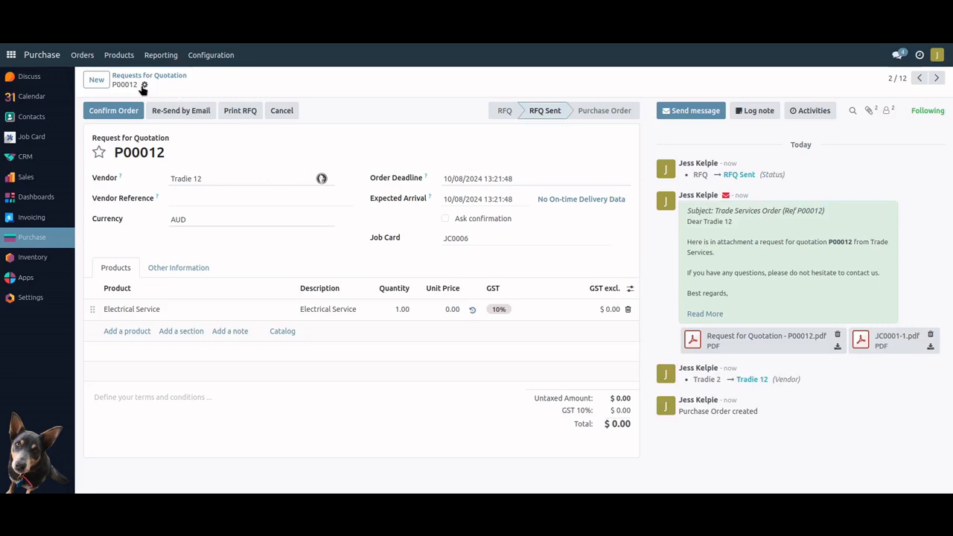
Duplicate the Tradie 12 request for quotation and set the copy's vendor to Tradie 29.
left_click(145, 86)
left_click(173, 125)
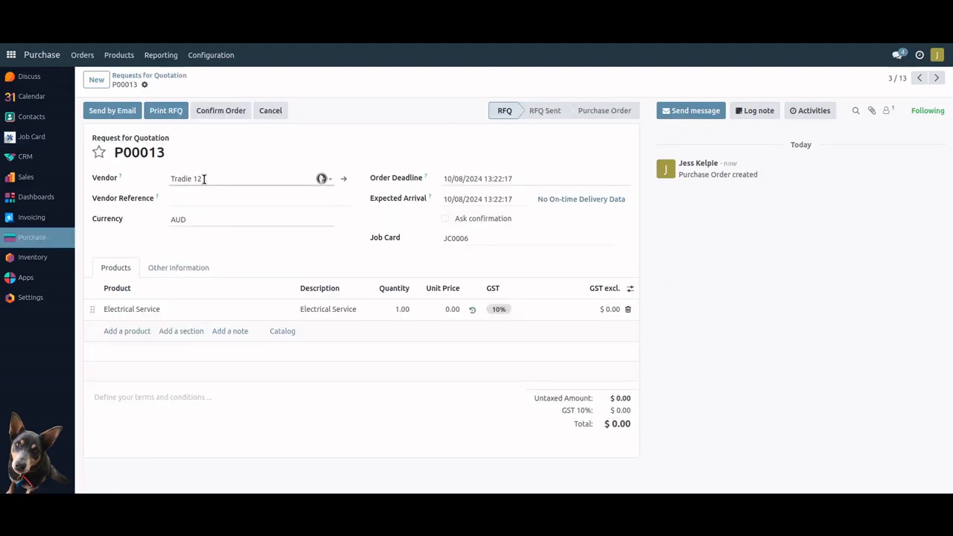
left_click(205, 180)
type("29")
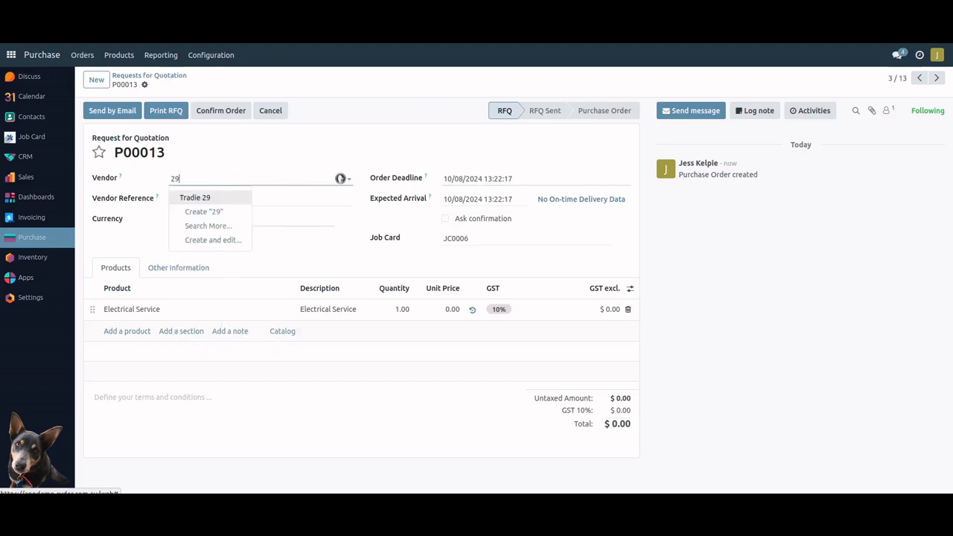
left_click(212, 198)
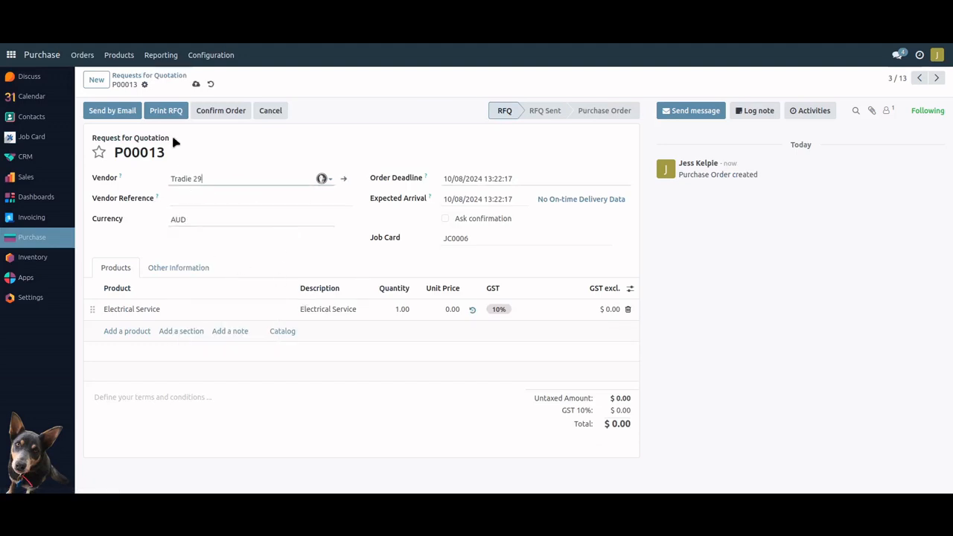
Email the duplicated request for quotation to Tradie 29 with JC0001-1.pdf as an additional attachment.
left_click(125, 117)
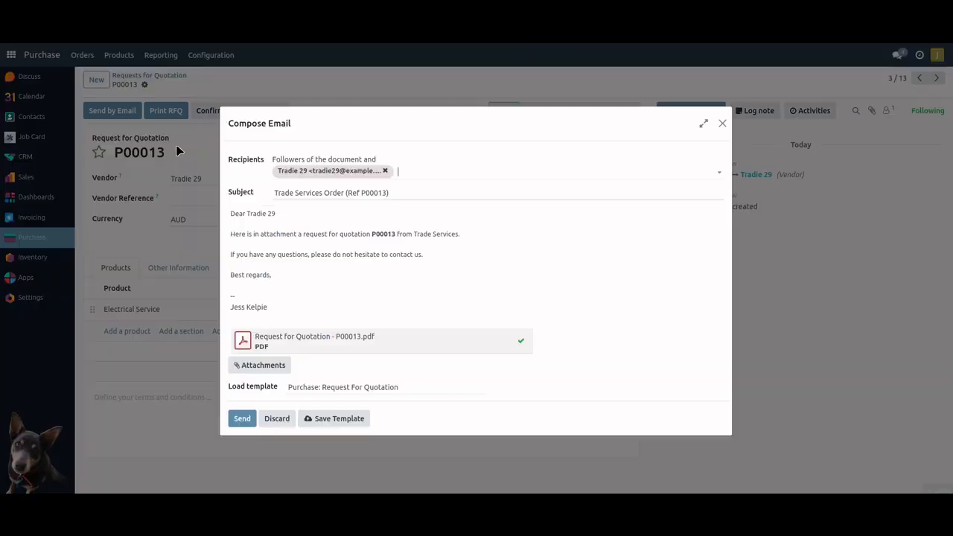
left_click(262, 365)
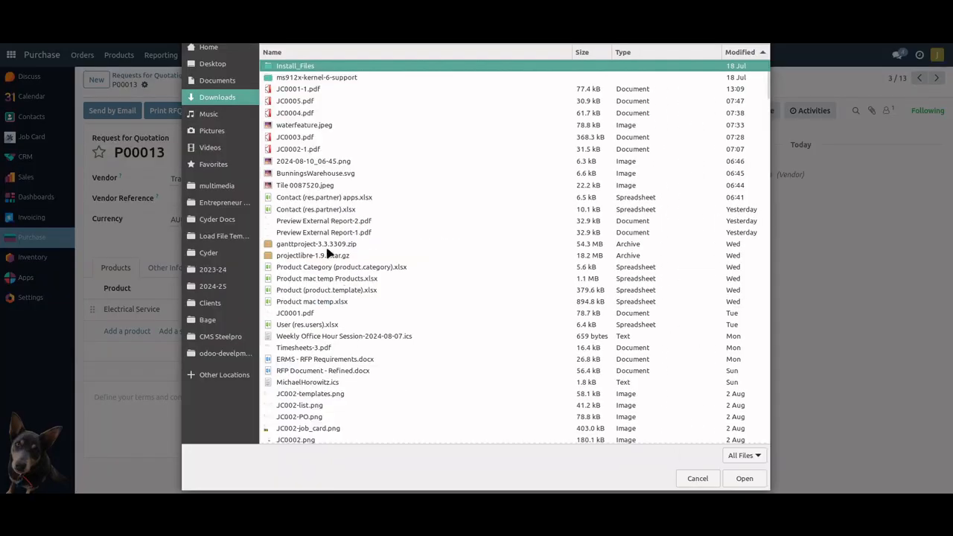
left_click(304, 89)
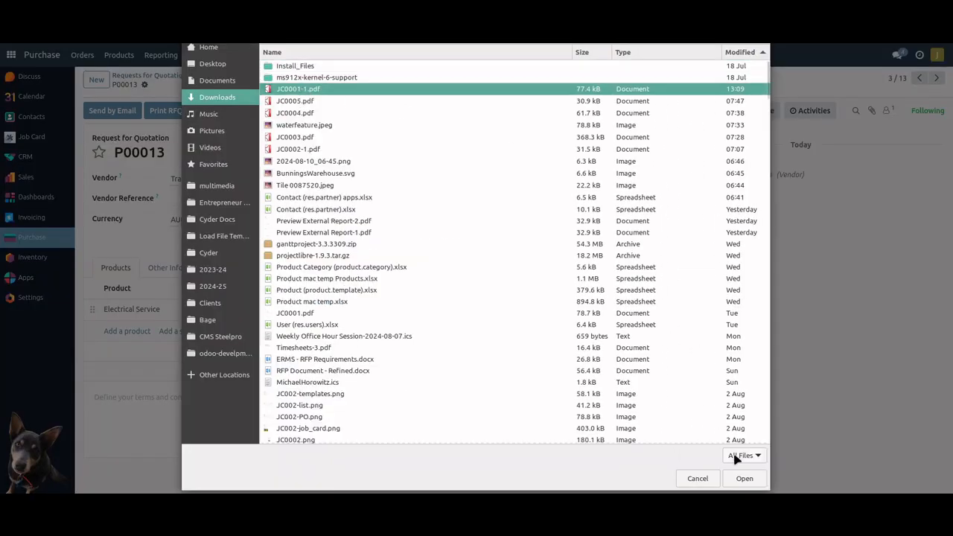
left_click(745, 479)
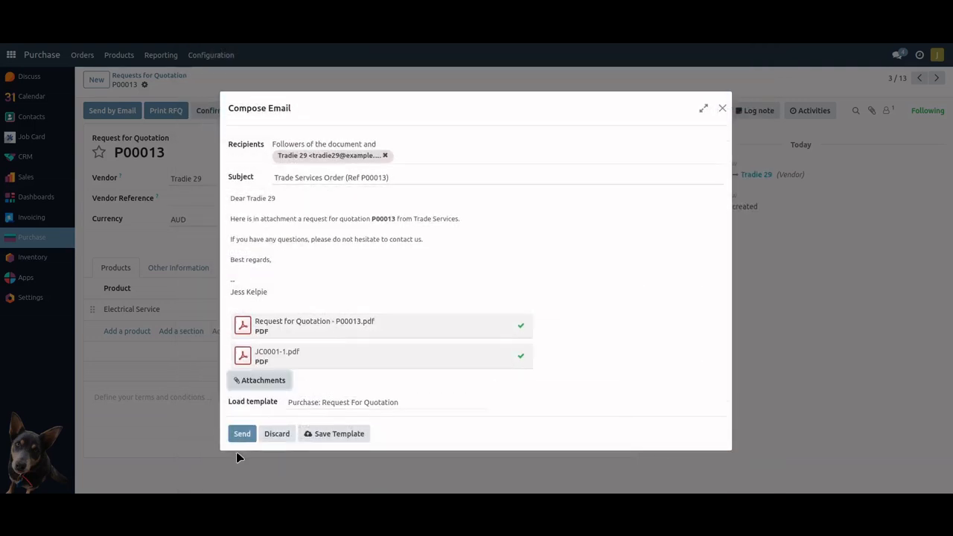
left_click(242, 434)
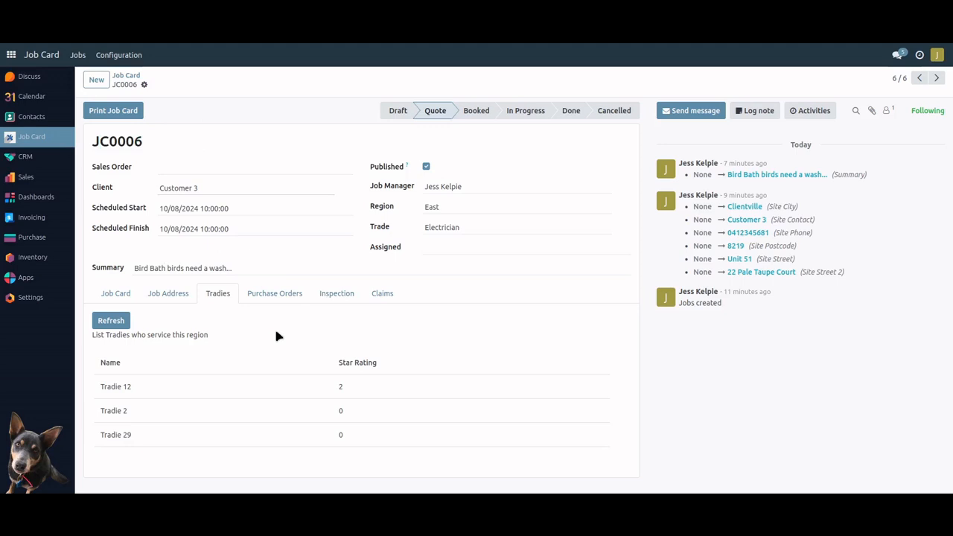
Reload job card JC0006 and view its linked purchase orders.
left_click(273, 296)
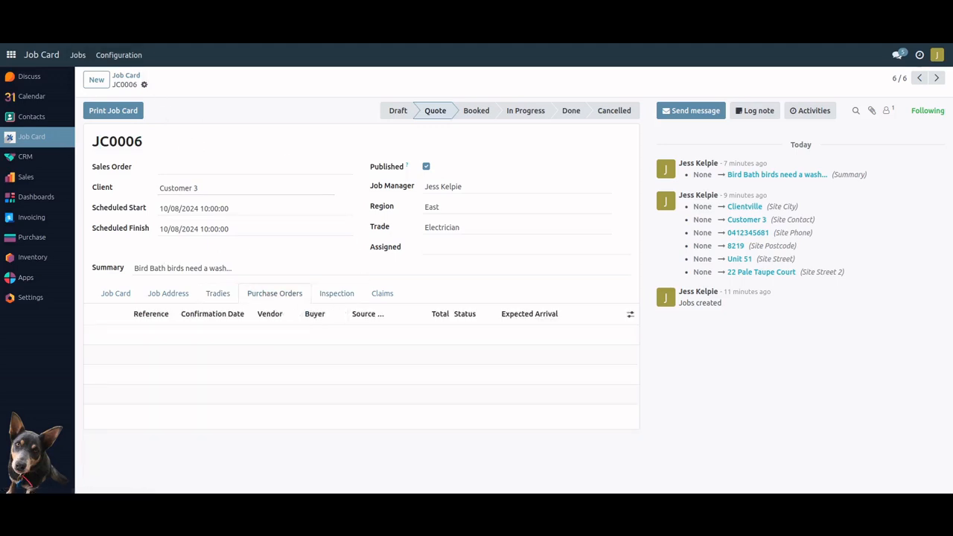
key("F5")
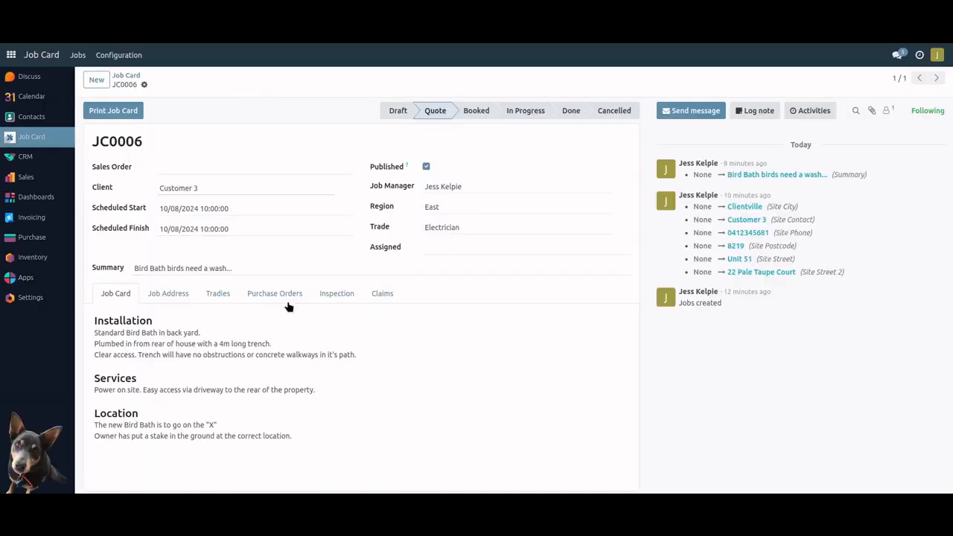
left_click(277, 296)
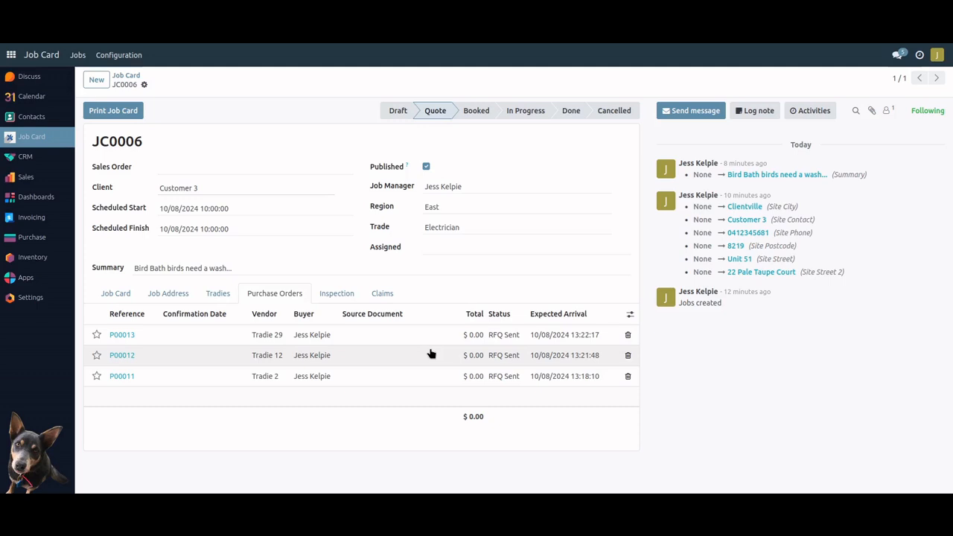
Set the Electrical Service unit price to 200 in Tradie 12's request for quotation and save it.
left_click(313, 358)
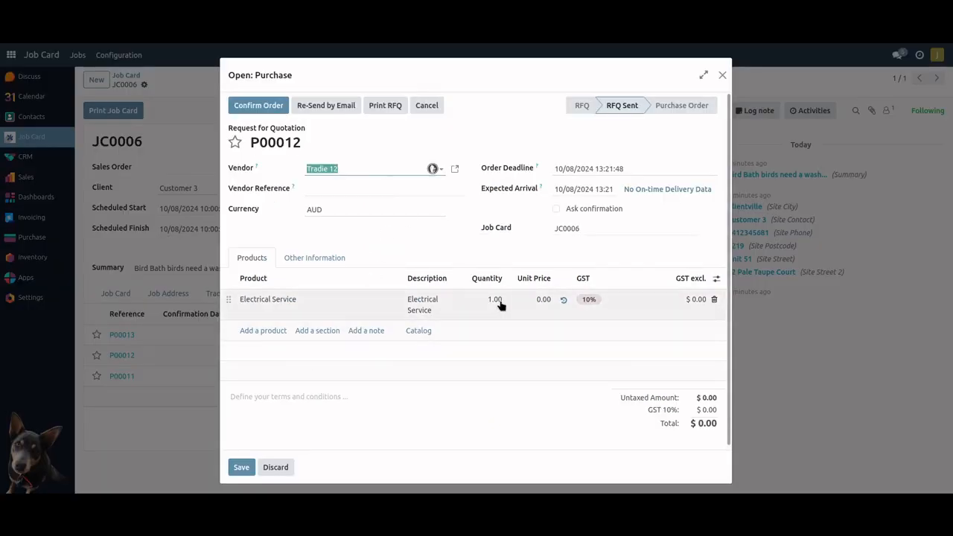
left_click(542, 301)
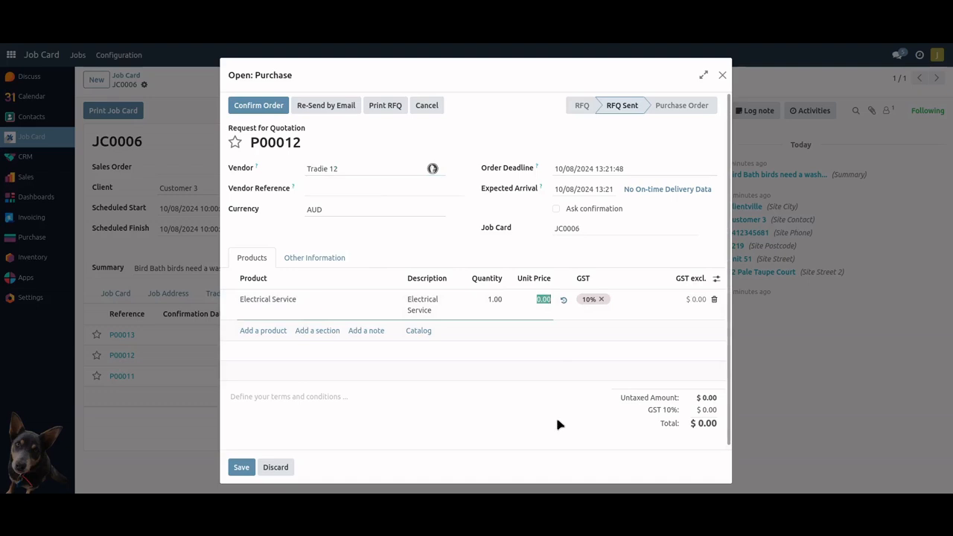
type("200")
left_click(242, 467)
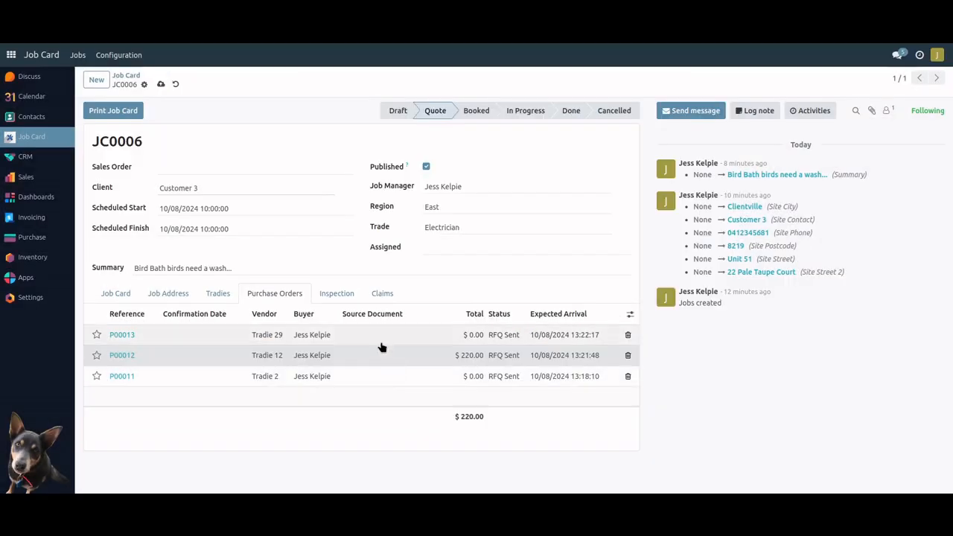
Set the Electrical Service unit price to 250 in Tradie 29's request for quotation and save it.
left_click(381, 339)
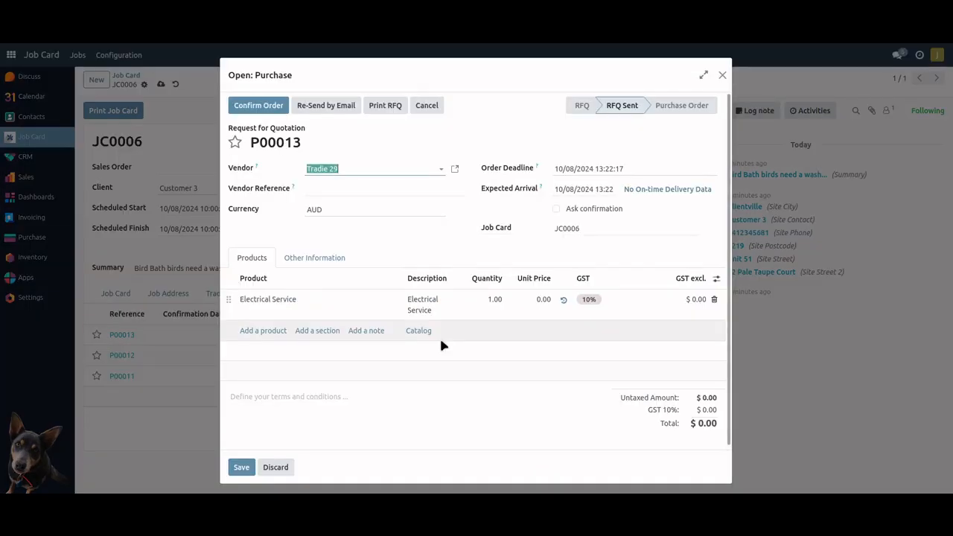
left_click(545, 300)
type("250")
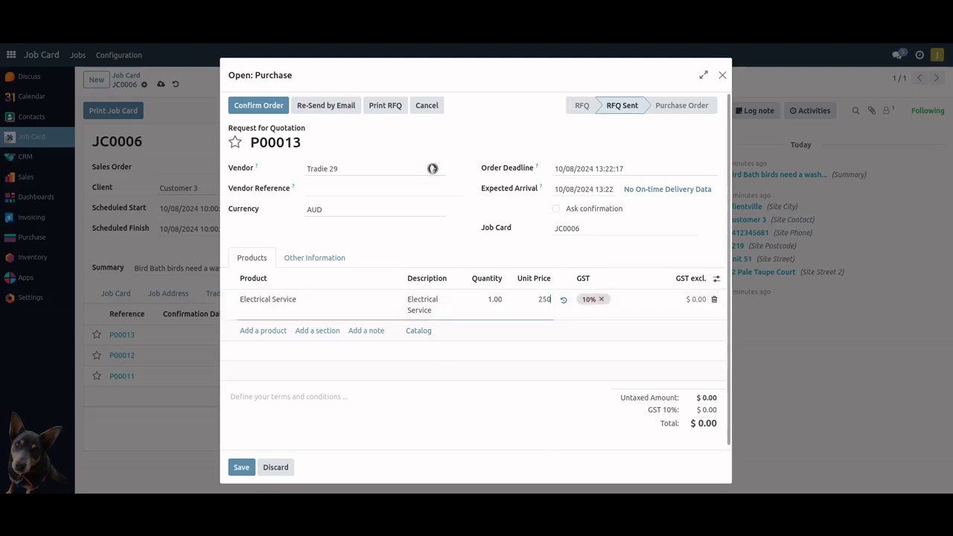
left_click(242, 467)
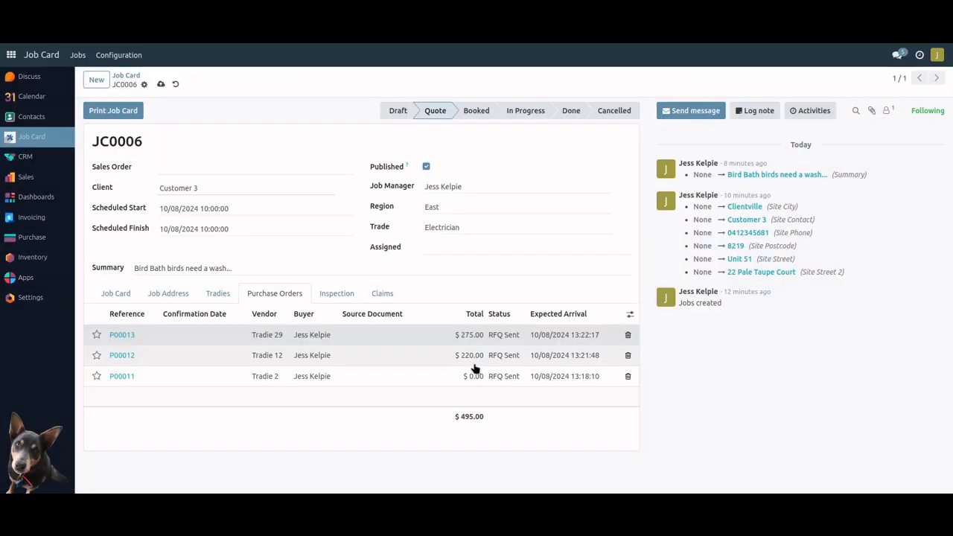
Set the Electrical Service unit price to 215 in Tradie 2's request for quotation and save it.
left_click(466, 376)
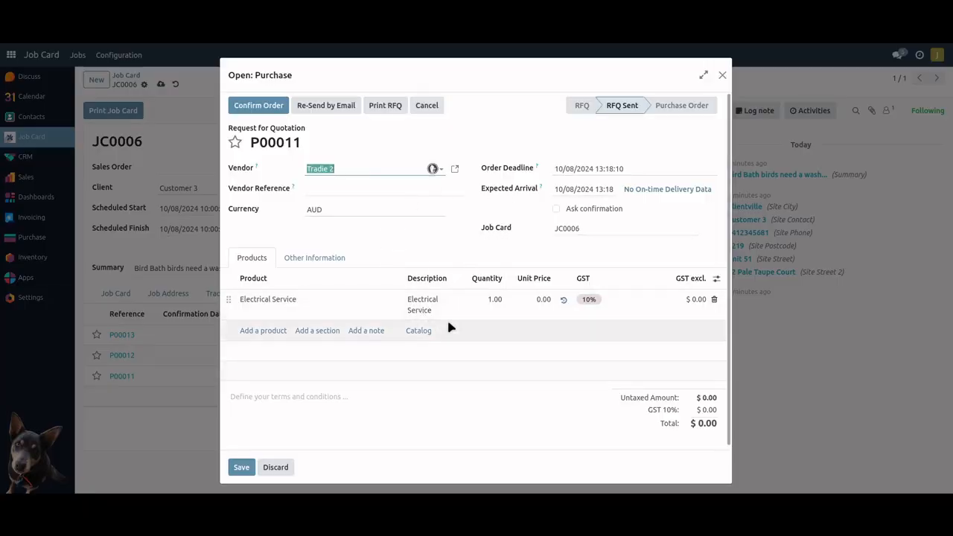
left_click(536, 301)
left_click(535, 303)
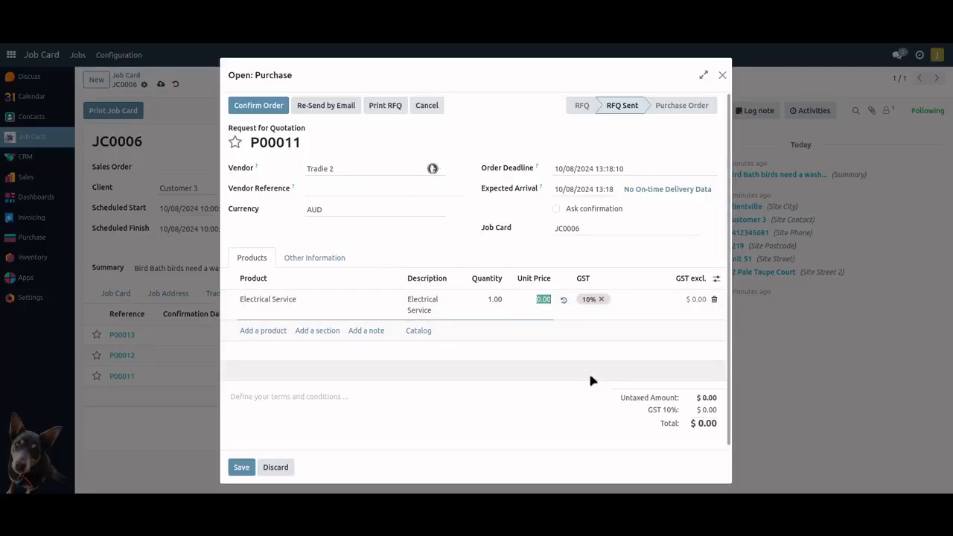
type("15")
left_click(241, 467)
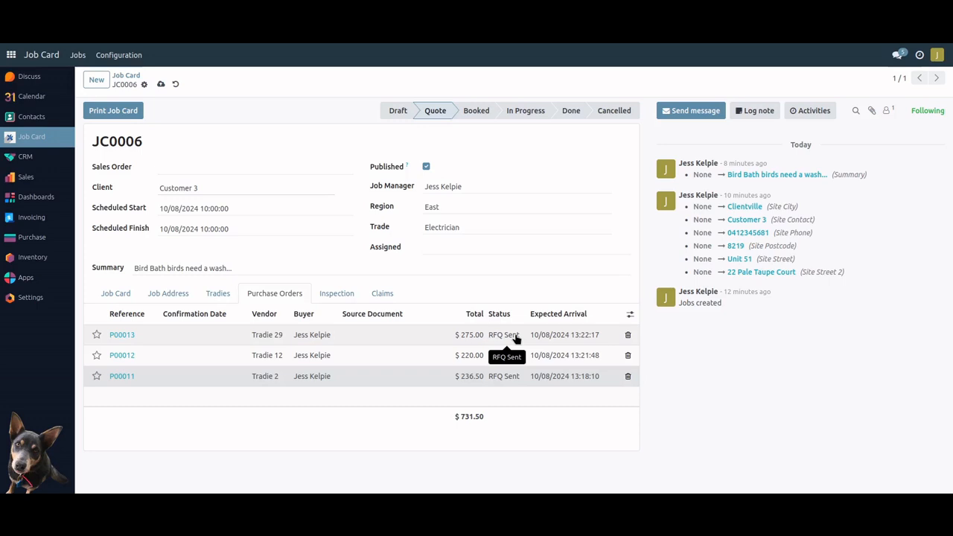
Sort the job's purchase orders by ascending total and compare the star ratings of the listed tradies.
left_click(516, 338)
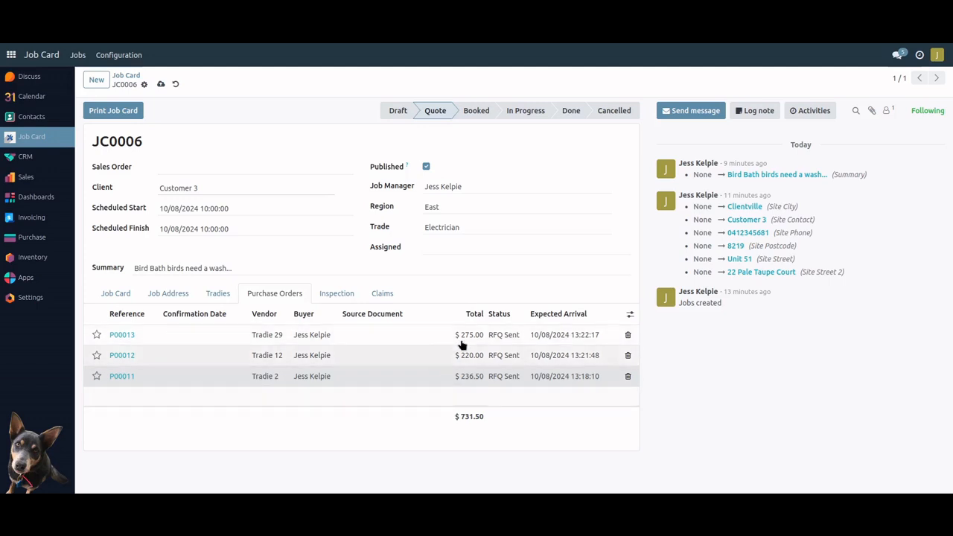
left_click(474, 316)
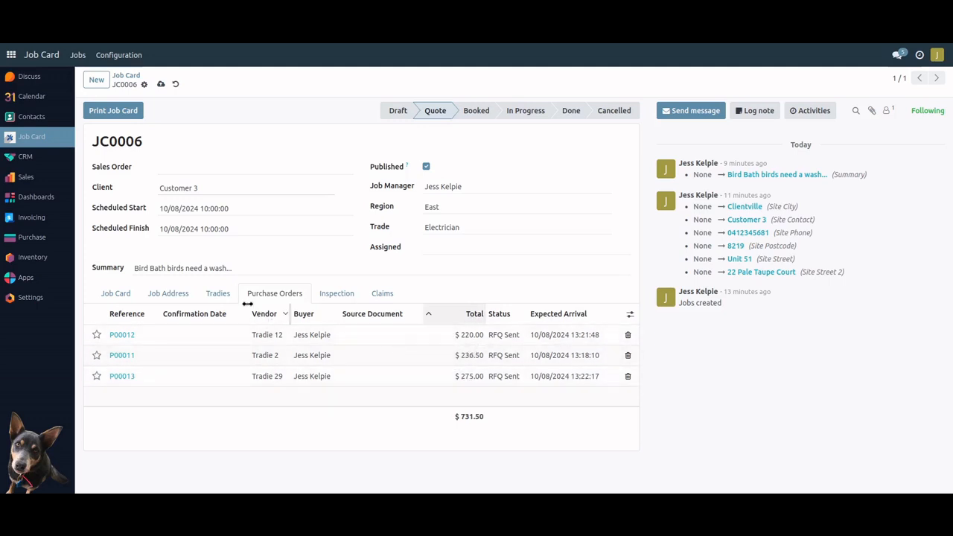
left_click(218, 294)
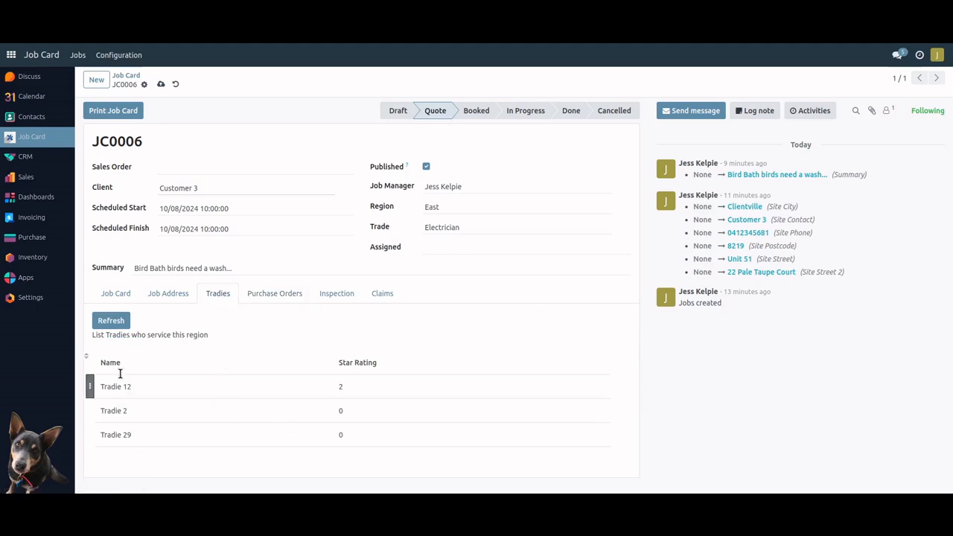
left_click_drag(116, 387, 277, 386)
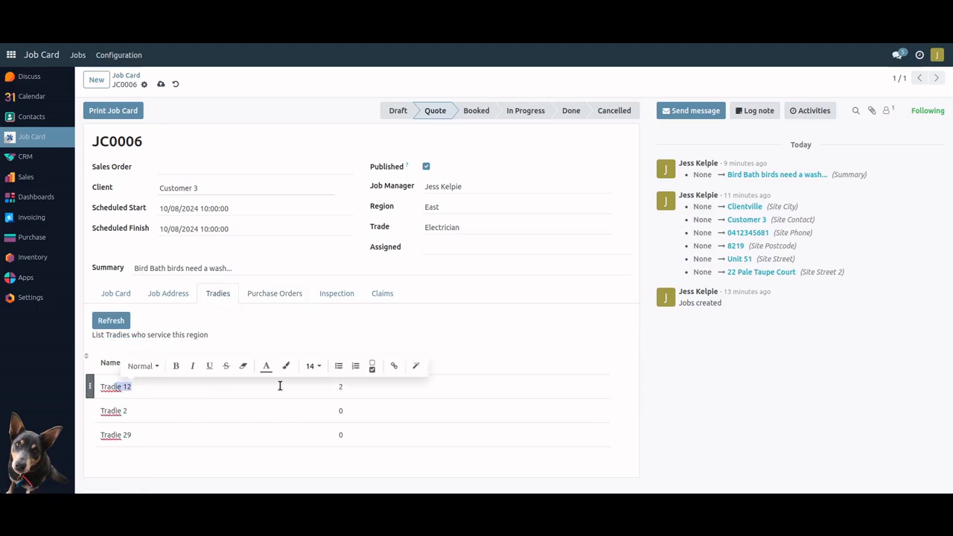
left_click_drag(361, 389, 333, 391)
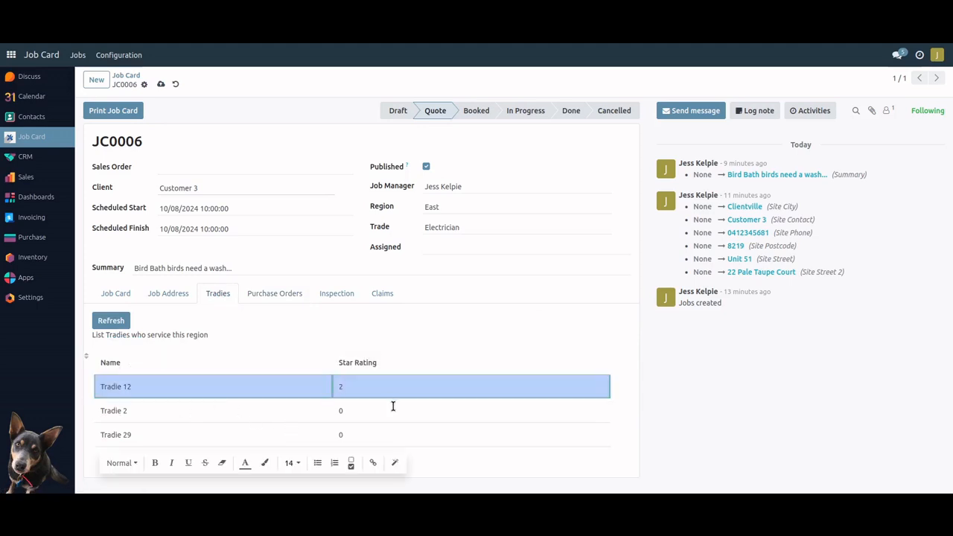
left_click_drag(401, 407, 219, 417)
left_click_drag(417, 438, 181, 442)
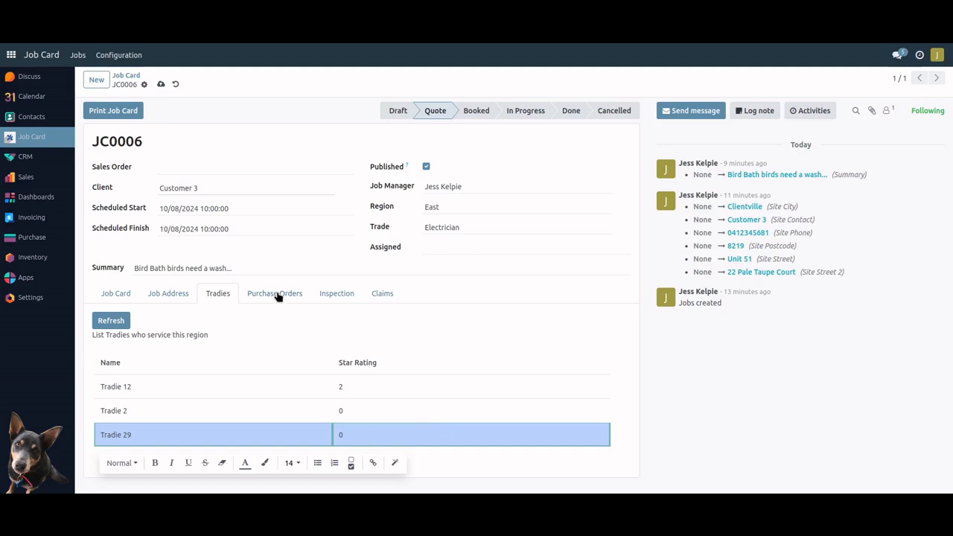
Confirm Tradie 12's request for quotation as a purchase order and save it.
left_click(275, 295)
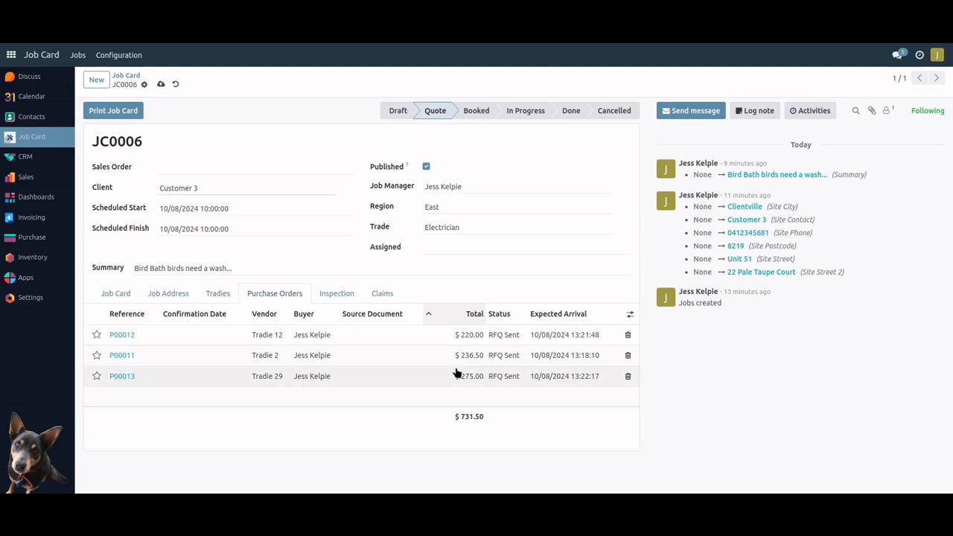
left_click(331, 337)
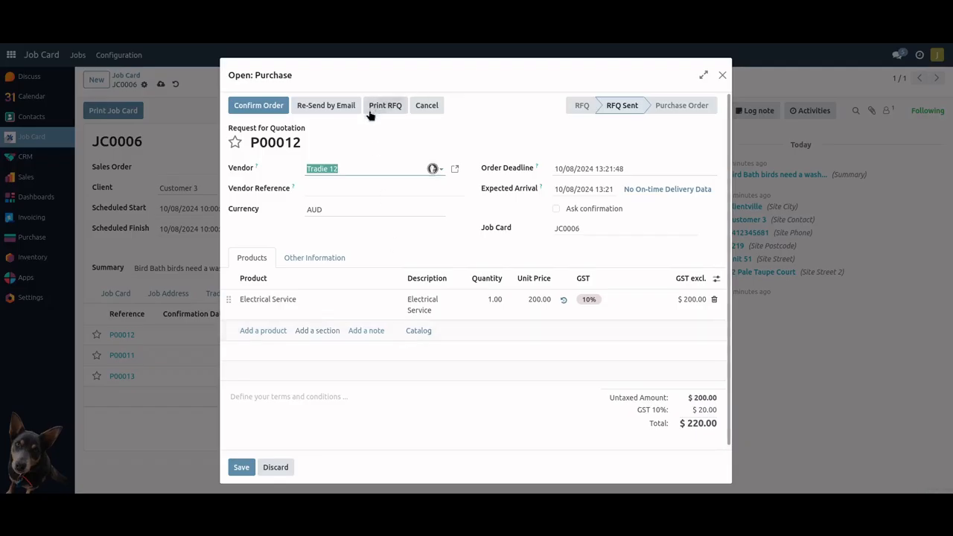
left_click(259, 106)
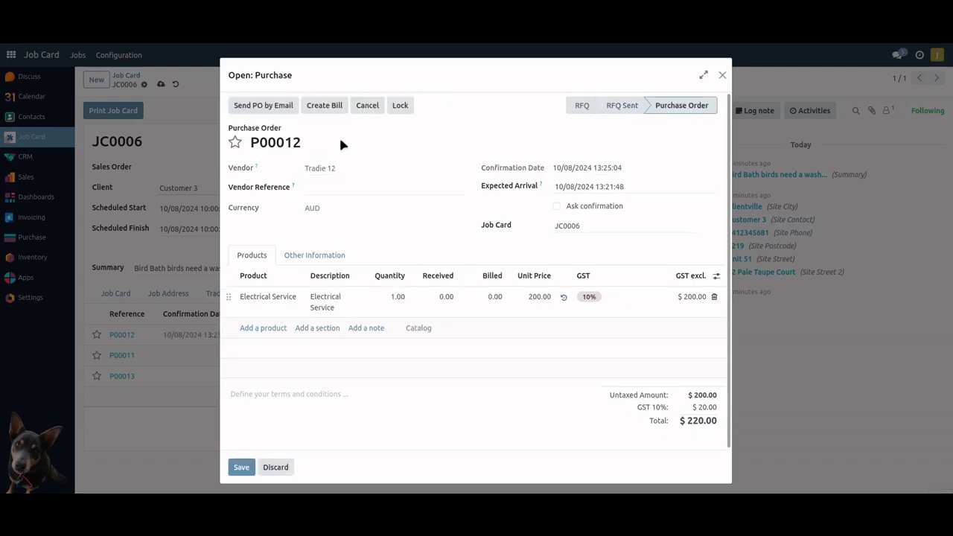
left_click(242, 469)
Cancel the requests for quotation for Tradie 2 and Tradie 29.
left_click(320, 356)
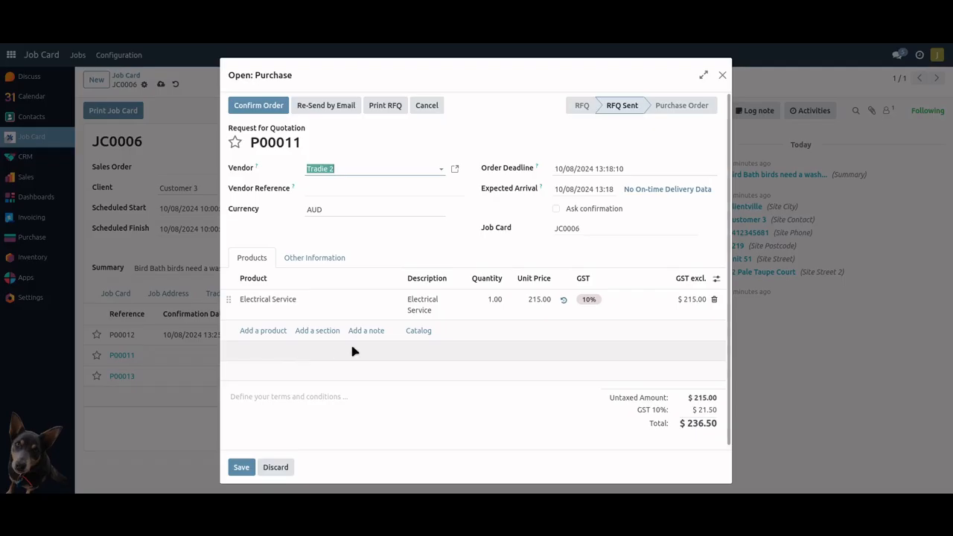
left_click(426, 105)
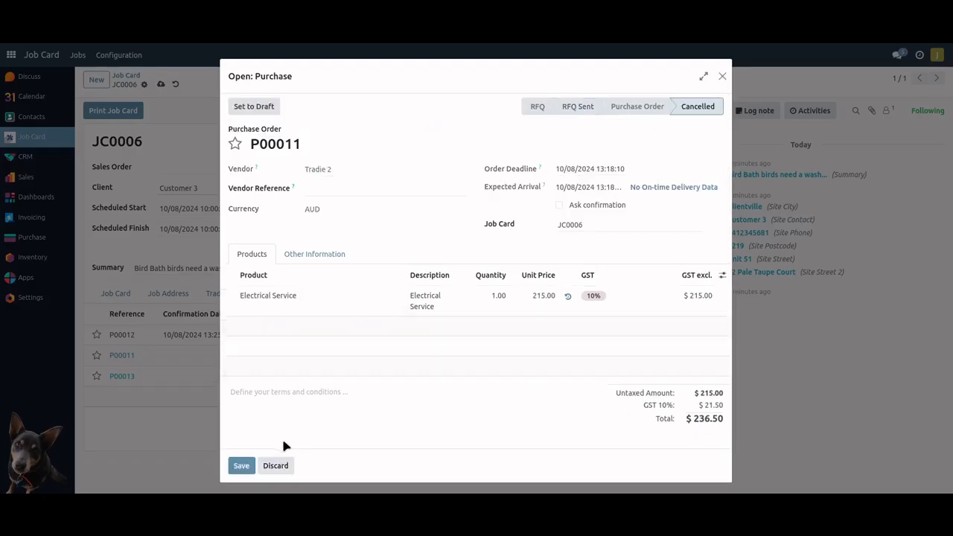
left_click(242, 465)
left_click(350, 378)
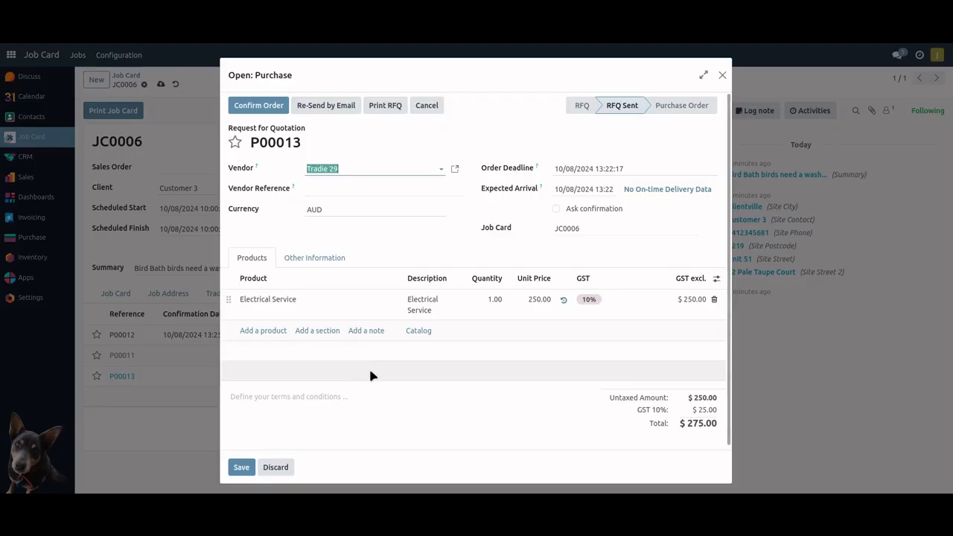
left_click(427, 105)
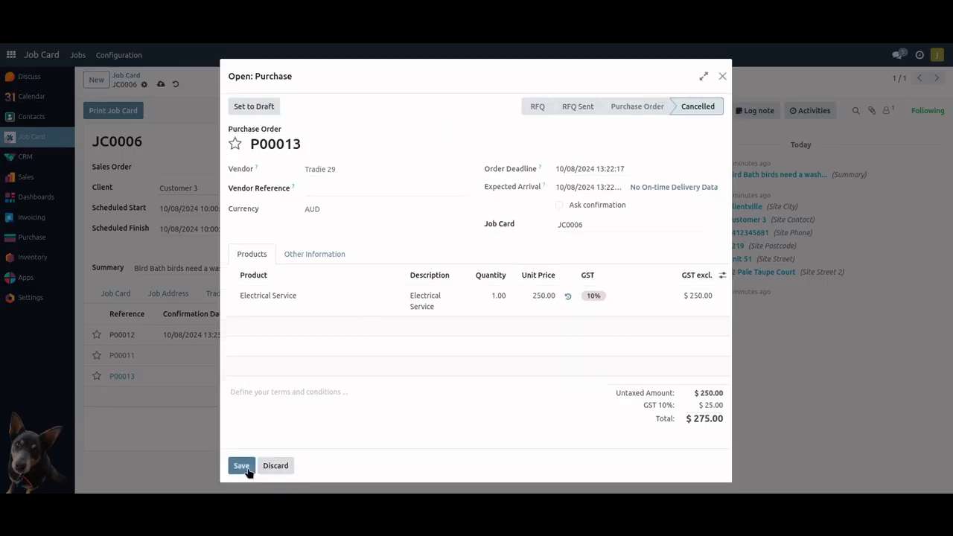
left_click(286, 466)
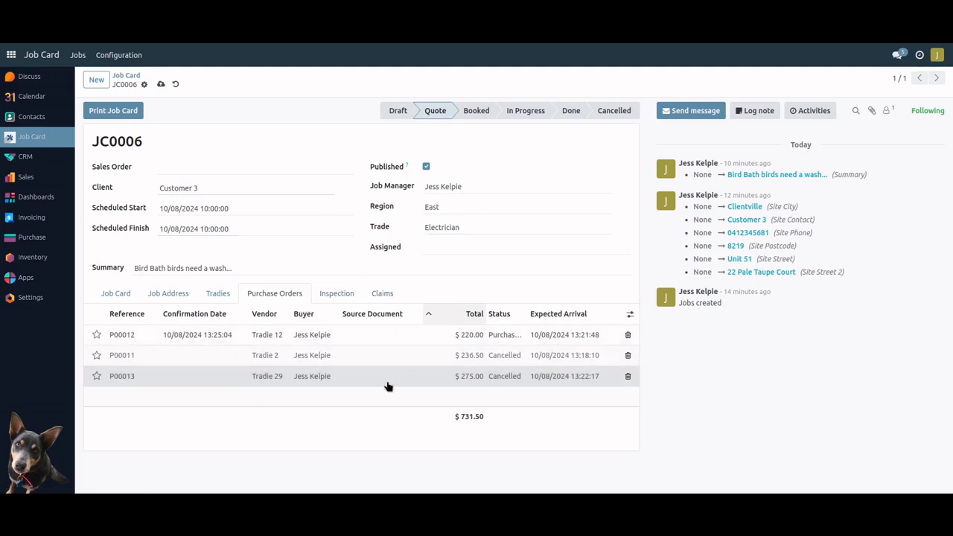
Move job card JC0006 to the Booked stage and assign it to Tradie 29.
left_click(477, 113)
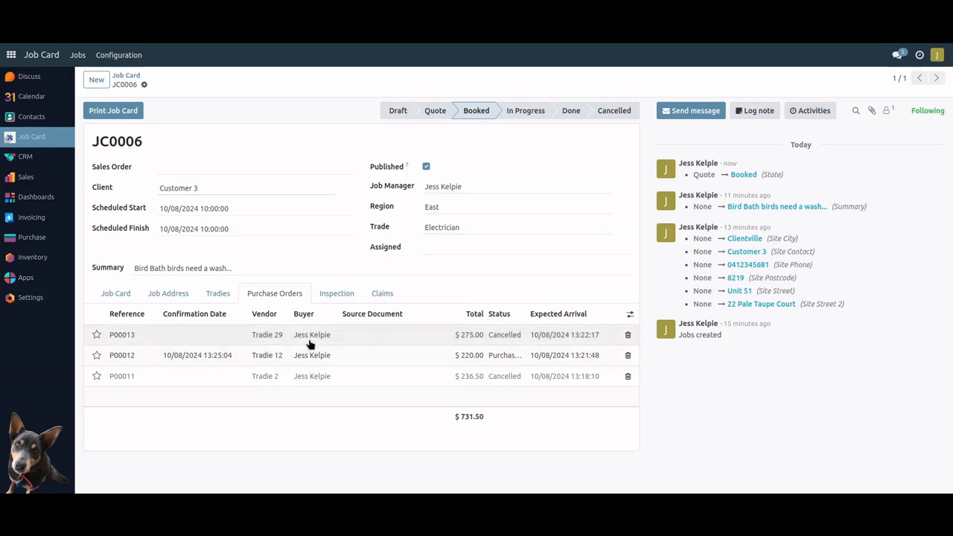
left_click(473, 248)
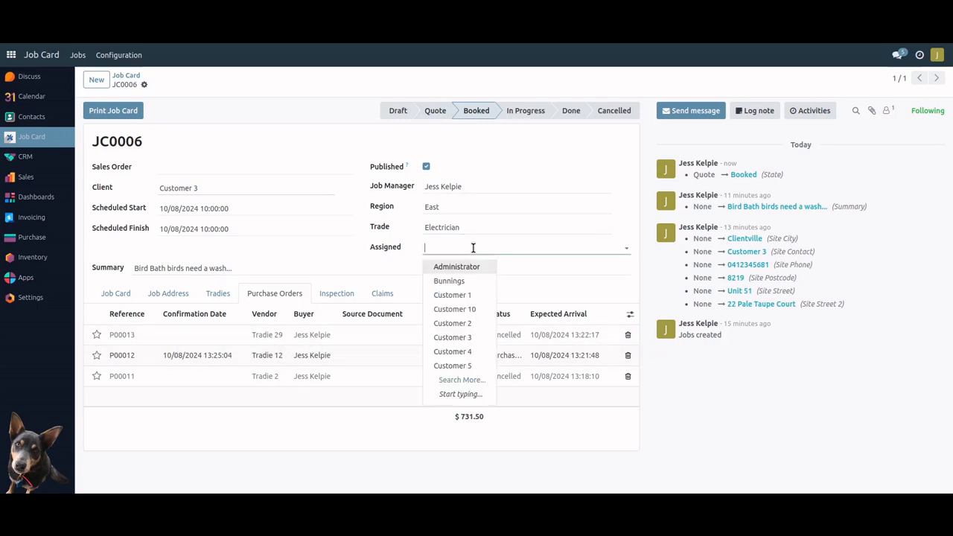
type("29")
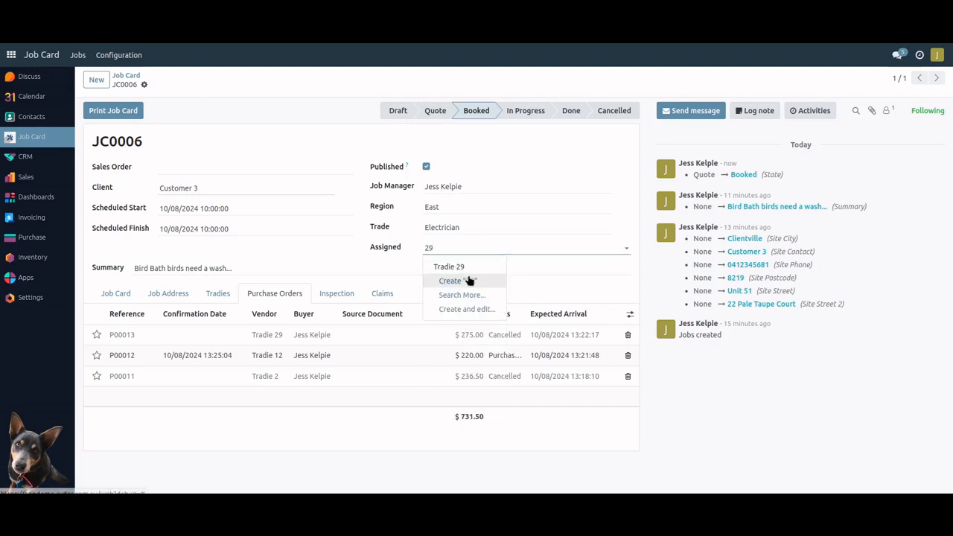
left_click(450, 267)
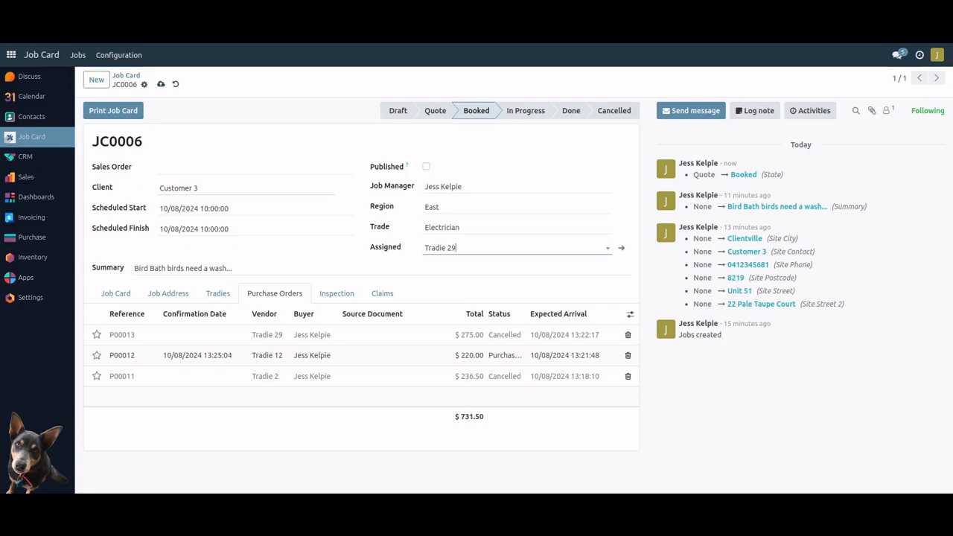
Check the tradie portal's assigned jobs and upcoming tenders, and return to job card JC0006.
key("alt+Tab")
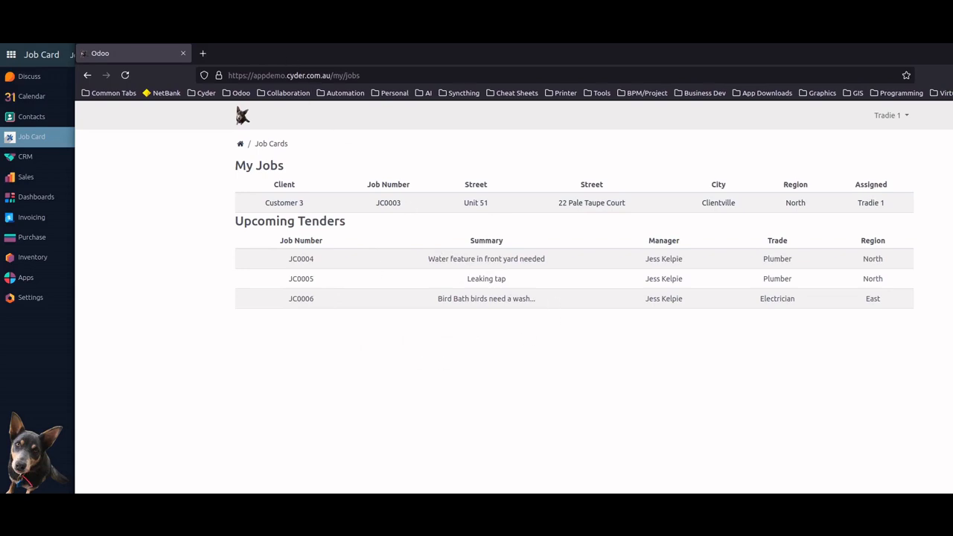
key("alt+Tab")
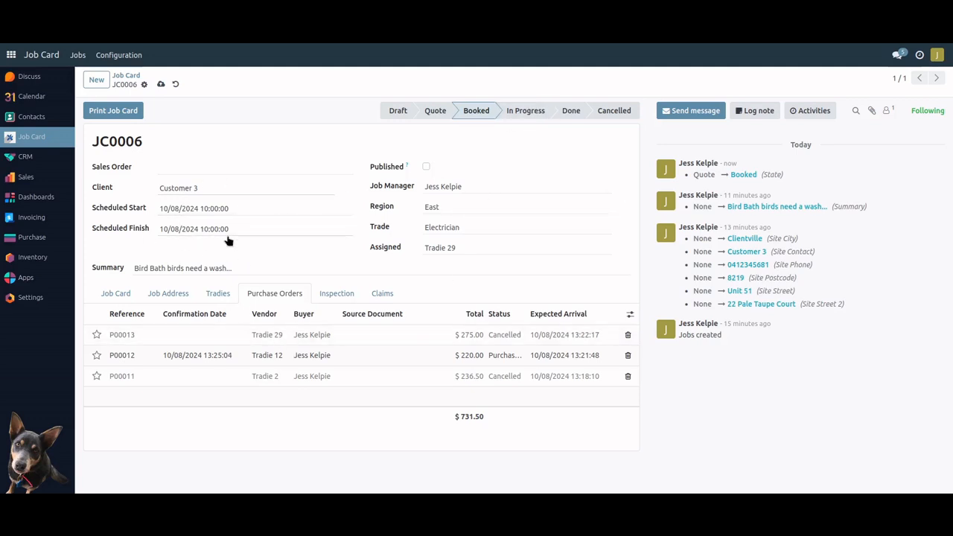
Set the scheduled finish of job card JC0006 to 20/08/2024 17:00:00.
left_click(317, 233)
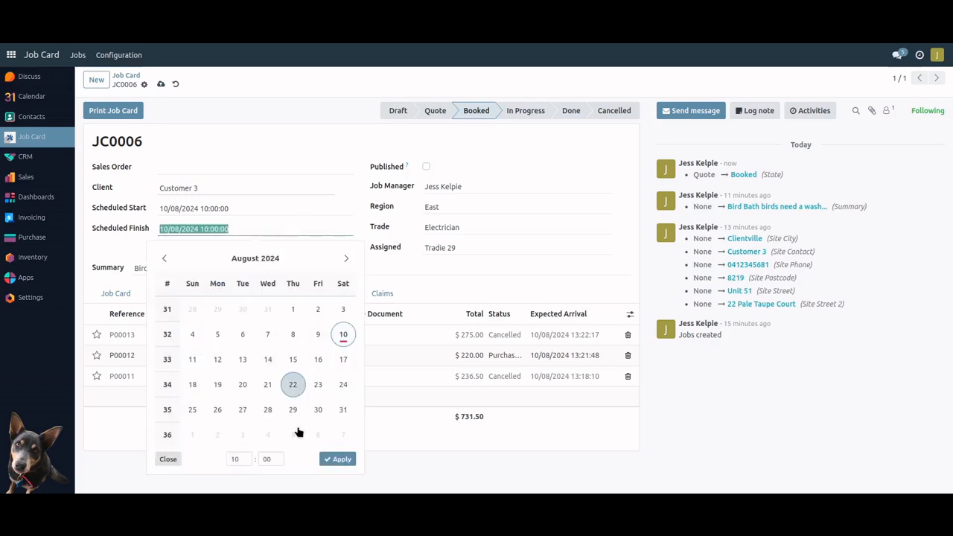
left_click(242, 384)
left_click(239, 458)
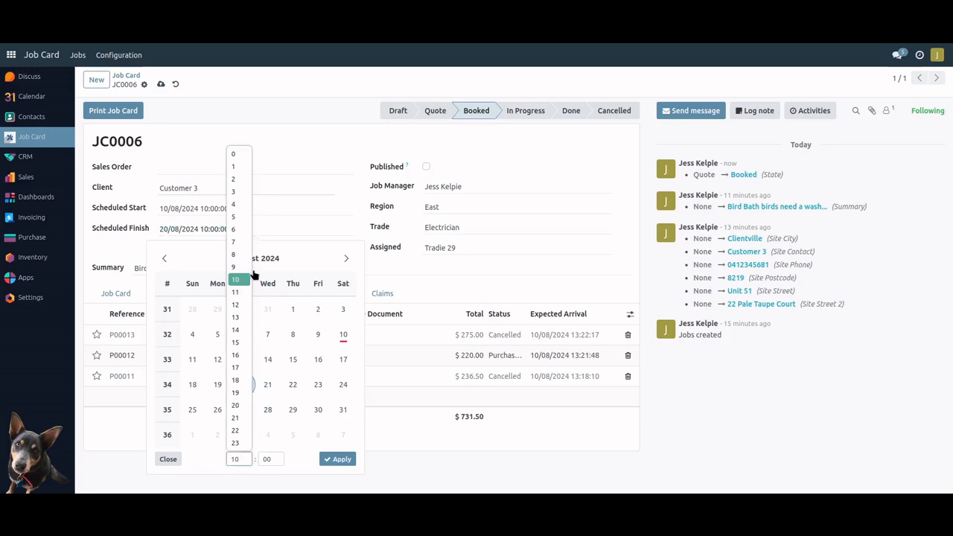
left_click(234, 254)
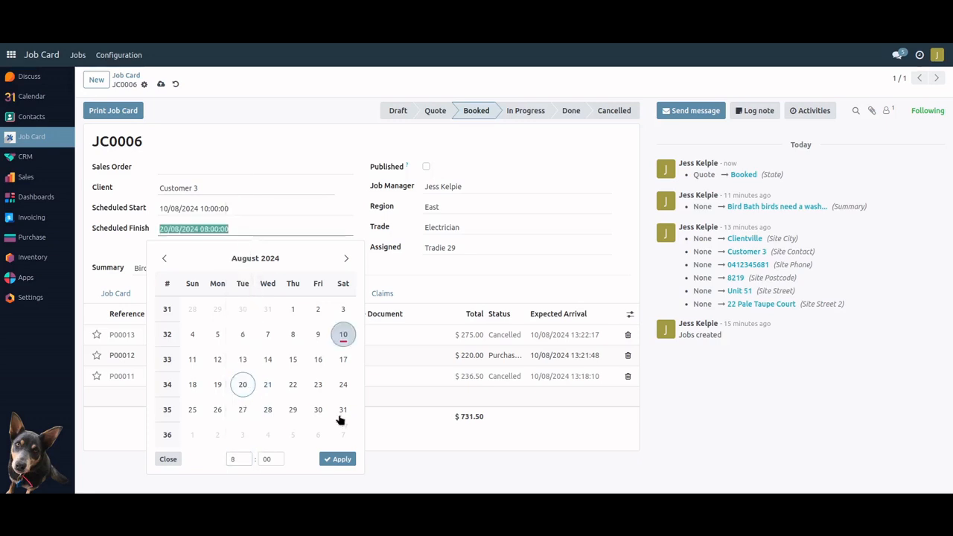
left_click(337, 459)
left_click(231, 235)
left_click(239, 459)
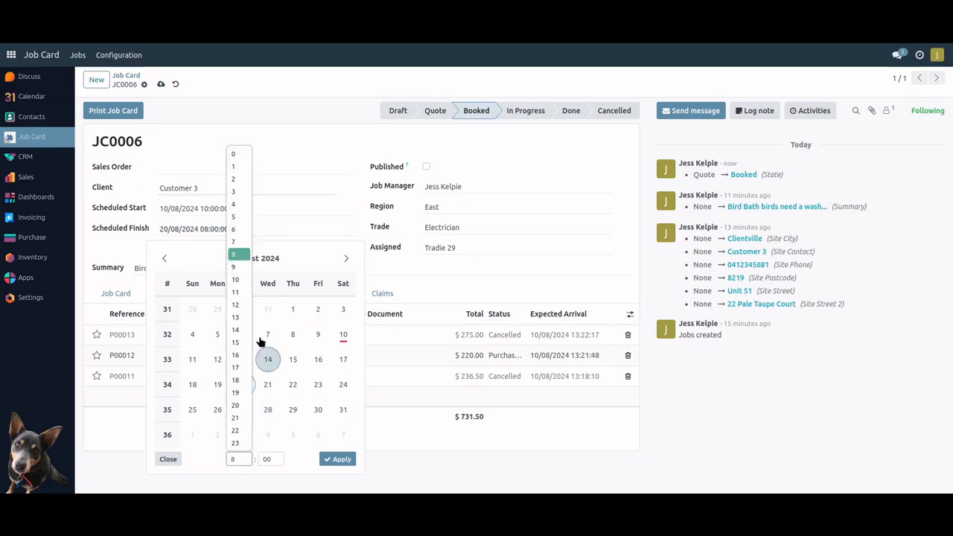
left_click(240, 367)
left_click(338, 459)
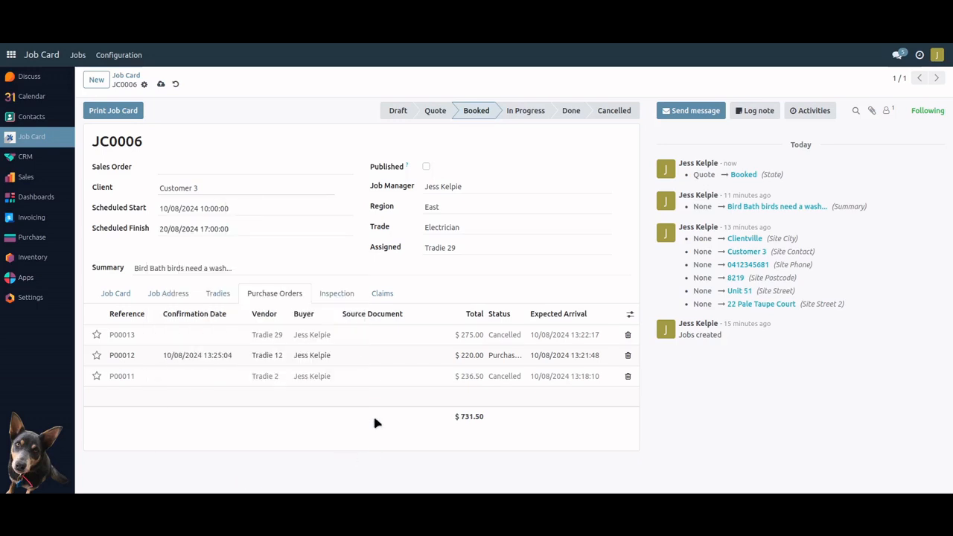
Set the job's scheduled start to 20/08/2024 08:00:00 and move the job card to the In Progress stage.
left_click(248, 213)
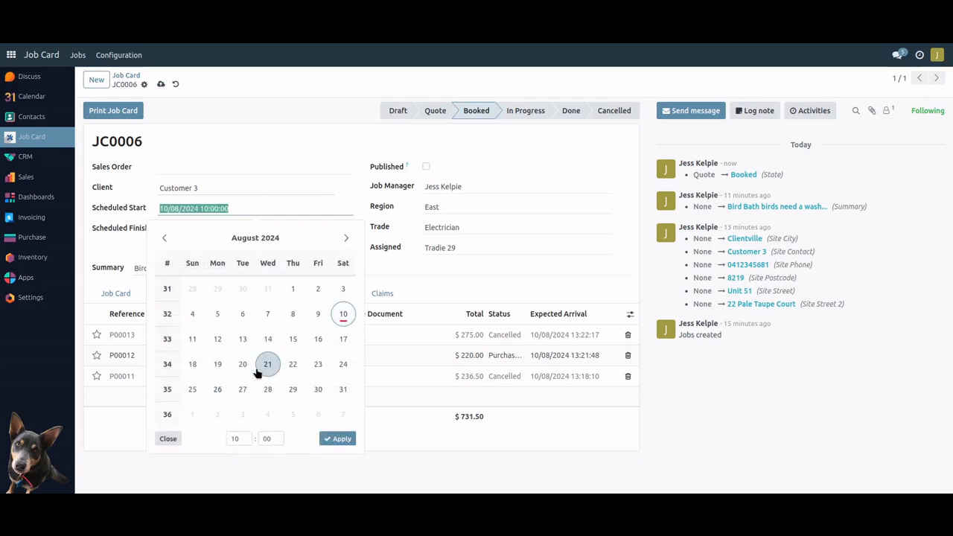
left_click(243, 364)
left_click(248, 440)
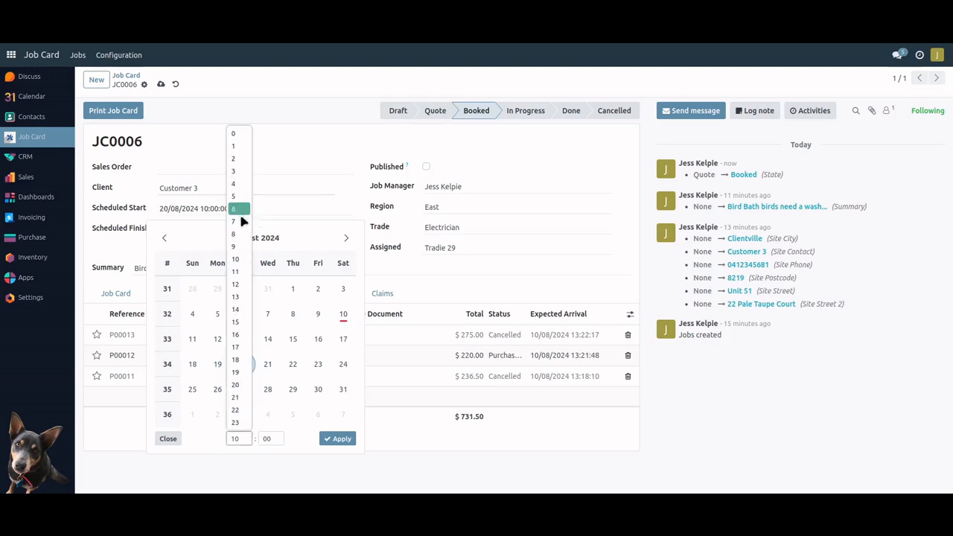
left_click(235, 234)
left_click(338, 438)
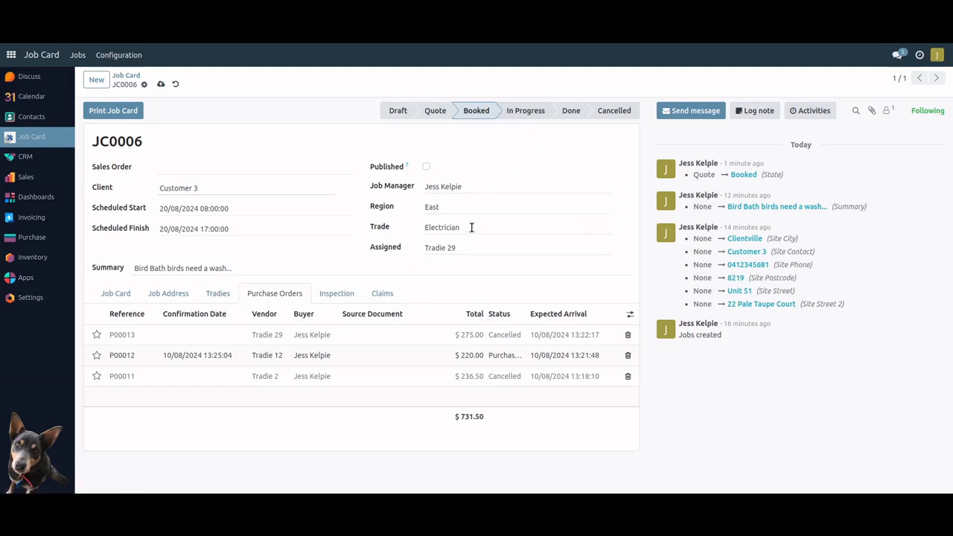
left_click(524, 111)
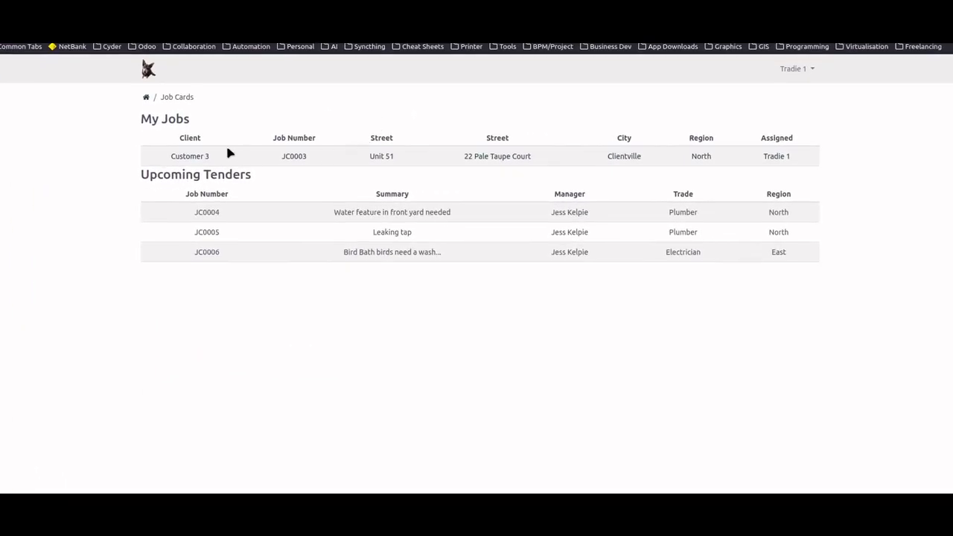
Open job JC0003 in the tradie portal and review its site details, description, location photo and chatter message box.
left_click(293, 158)
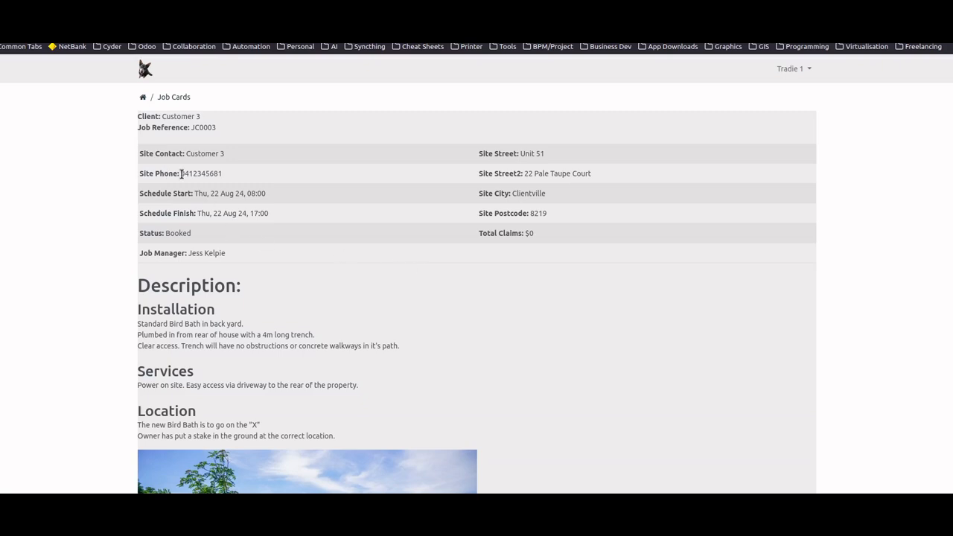
left_click_drag(181, 172, 251, 177)
scroll(399, 161, "down", 3)
scroll(400, 164, "up", 1)
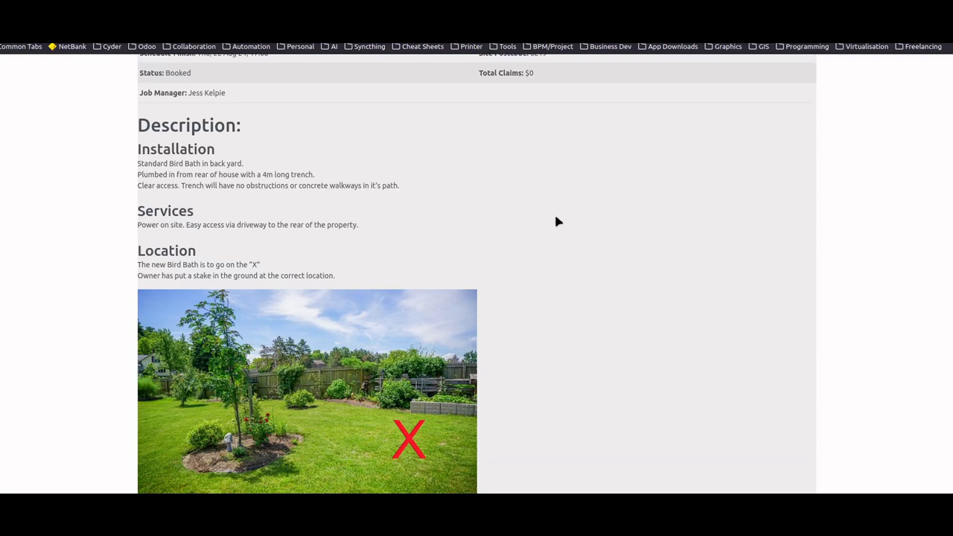
scroll(557, 220, "down", 3)
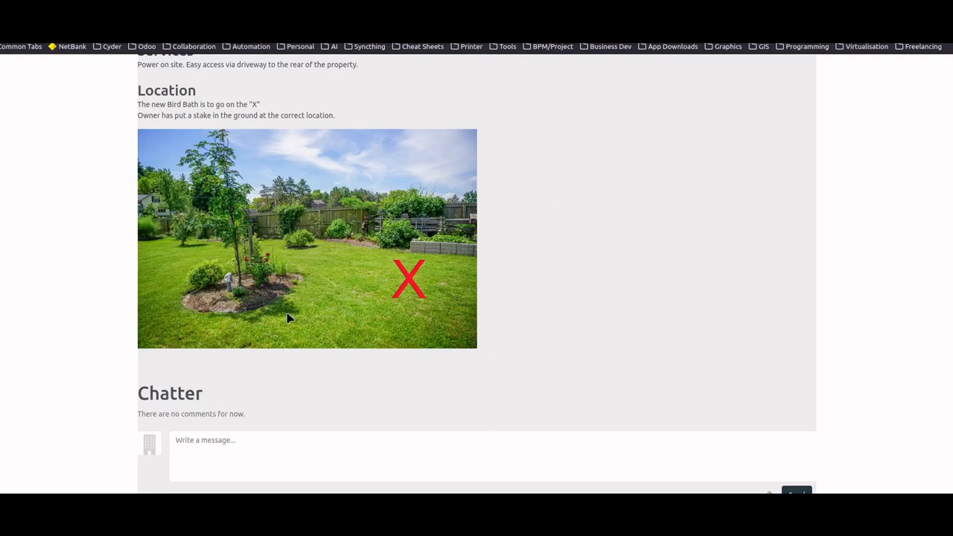
left_click(233, 440)
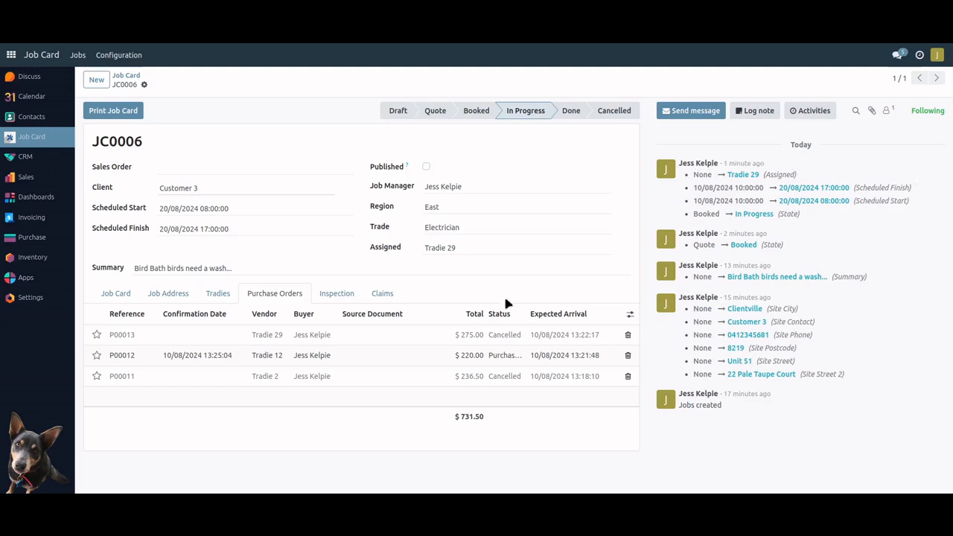
Load the Basic template into the inspection notes of job card JC0006.
left_click(336, 295)
left_click(139, 340)
left_click(260, 271)
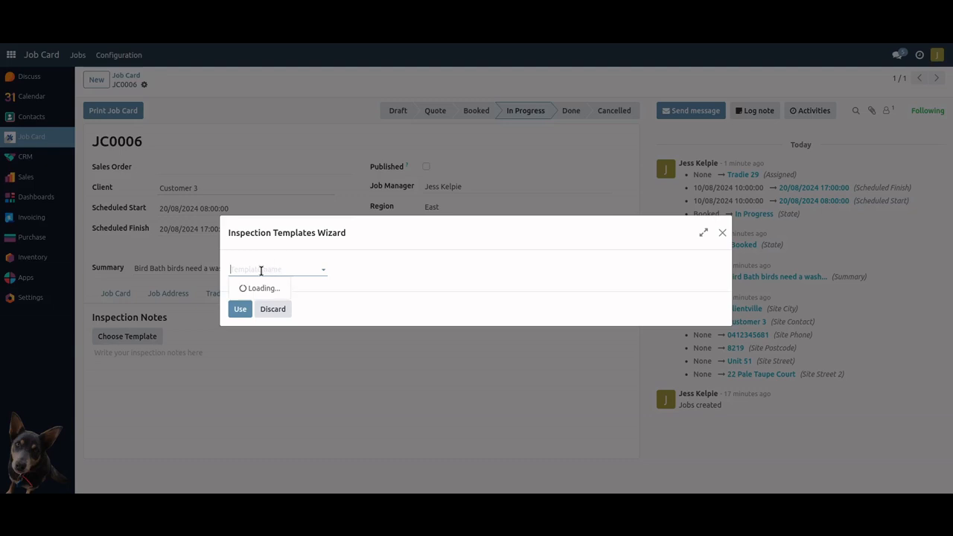
left_click(277, 288)
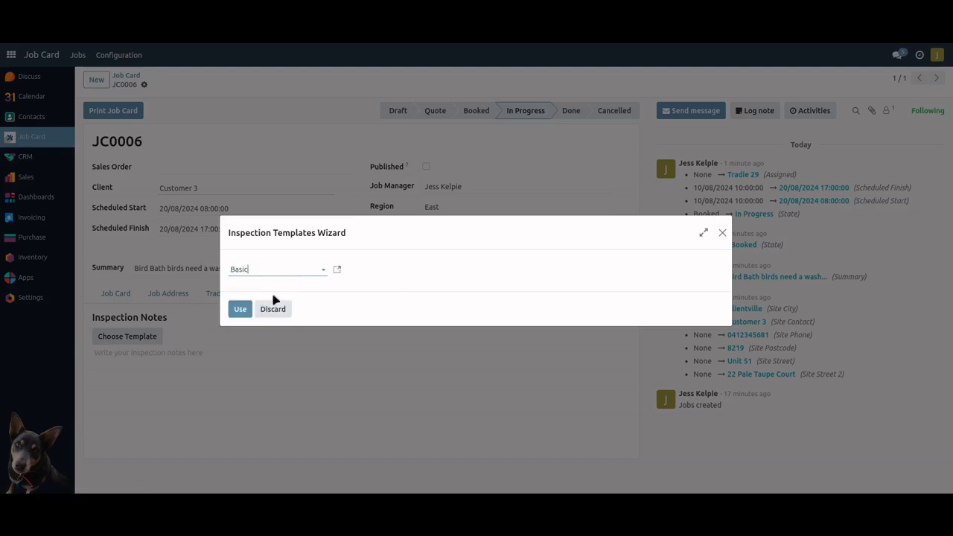
left_click(240, 309)
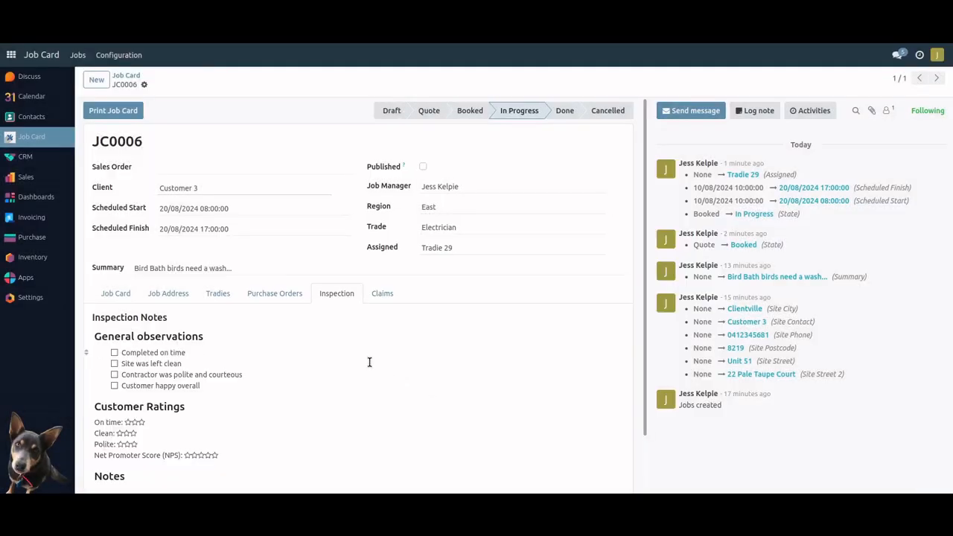
Mark all four general observations in the inspection notes as completed, from on-time completion to overall customer happiness.
scroll(369, 362, "down", 2)
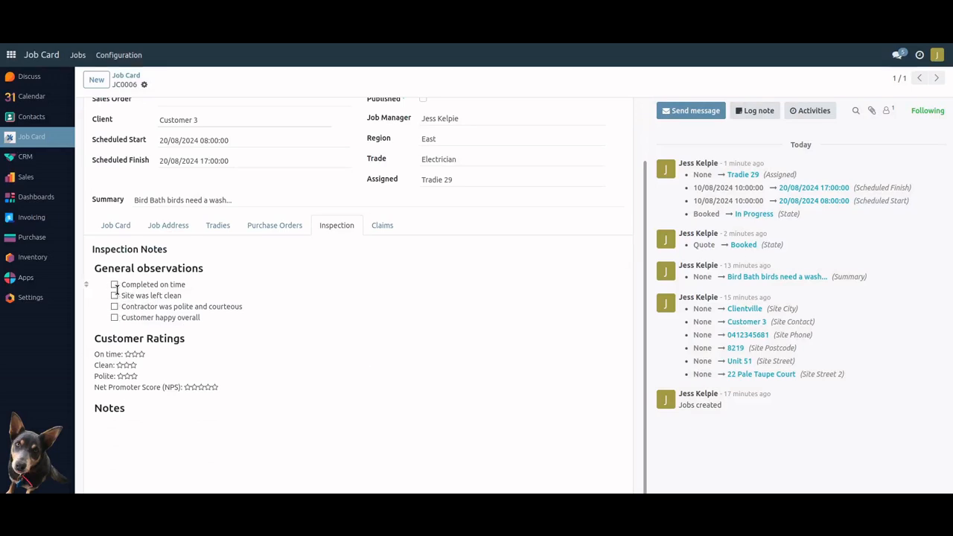
left_click(115, 286)
left_click(114, 296)
left_click(114, 306)
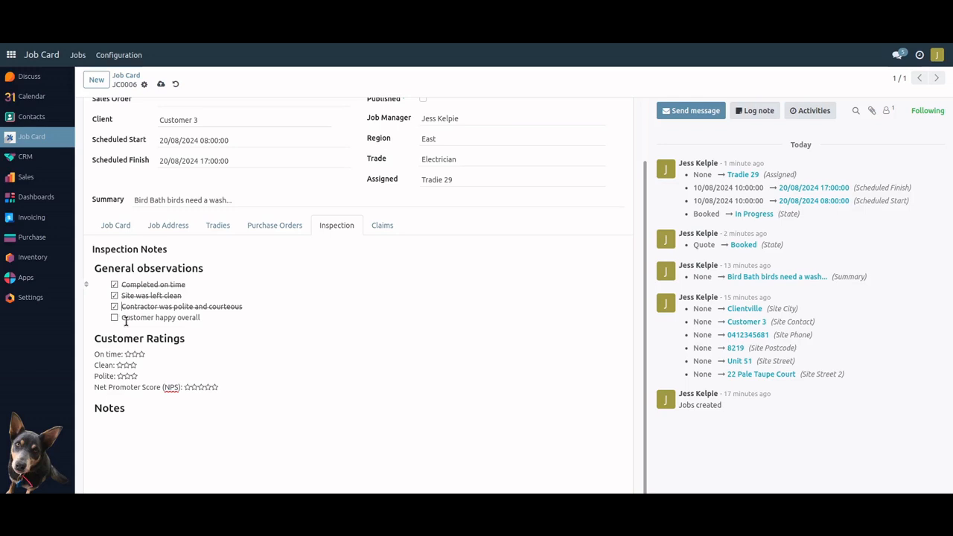
left_click(115, 319)
Rate the job with two stars for On time, three for Clean, one for Polite and five for Net Promoter Score.
left_click(135, 355)
left_click(135, 365)
left_click(120, 376)
left_click(214, 388)
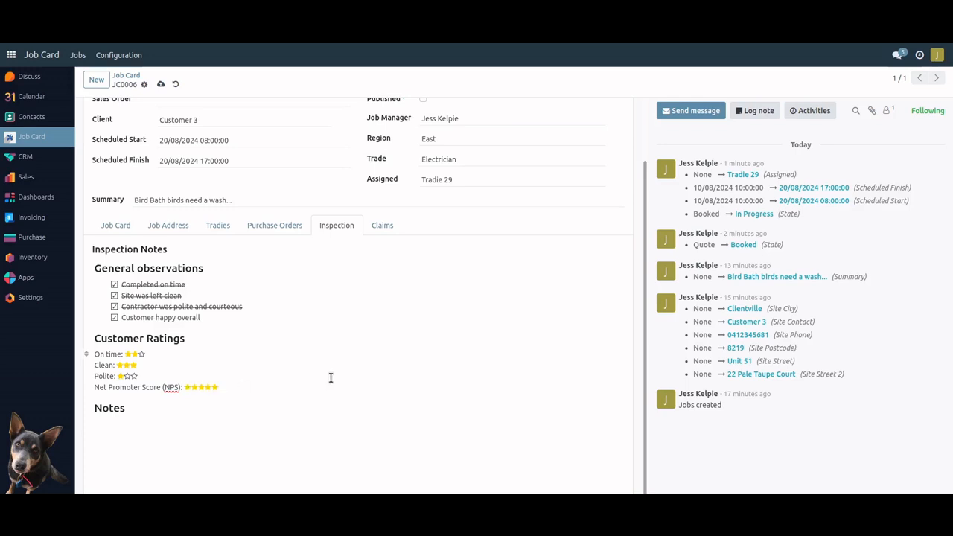
Save the completed inspection notes and move job card JC0006 to the Done stage.
left_click(144, 426)
scroll(482, 381, "up", 2)
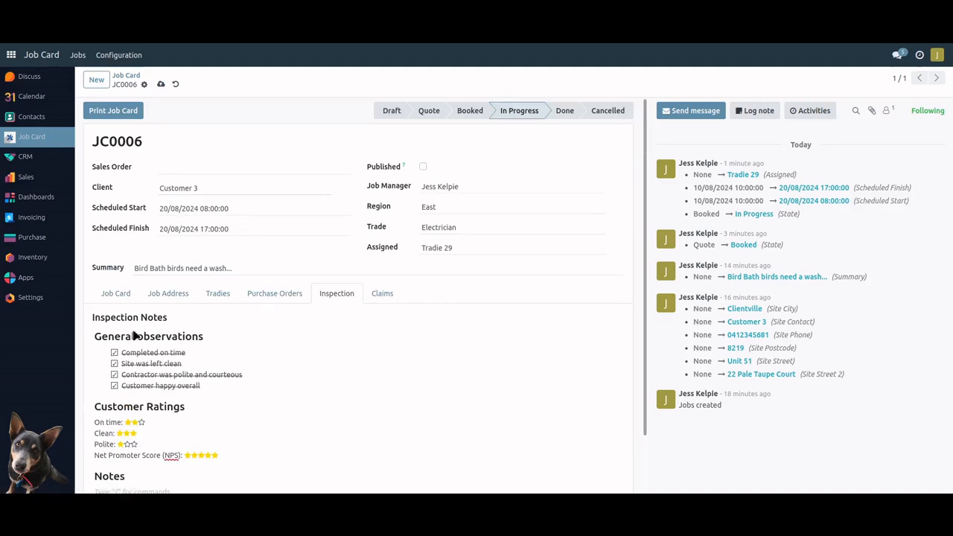
left_click(161, 84)
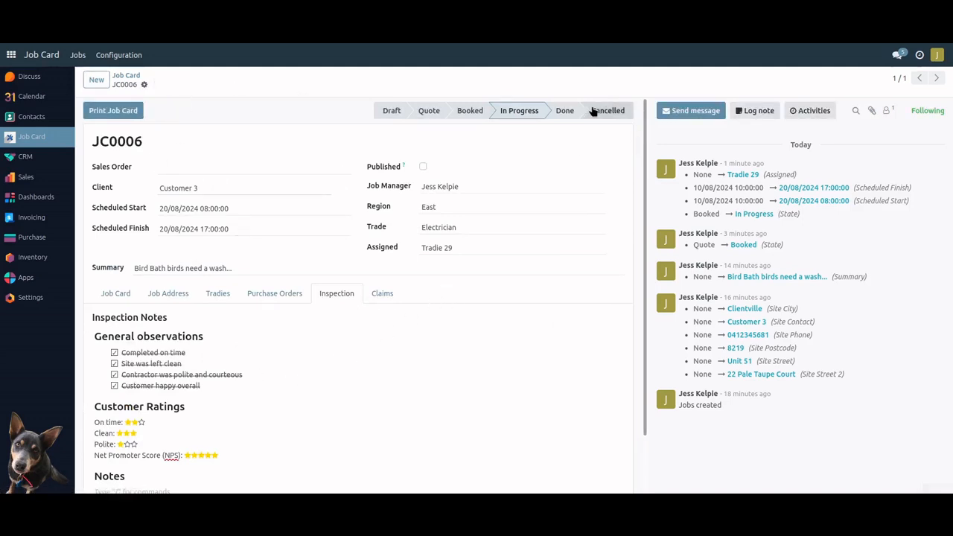
left_click(563, 112)
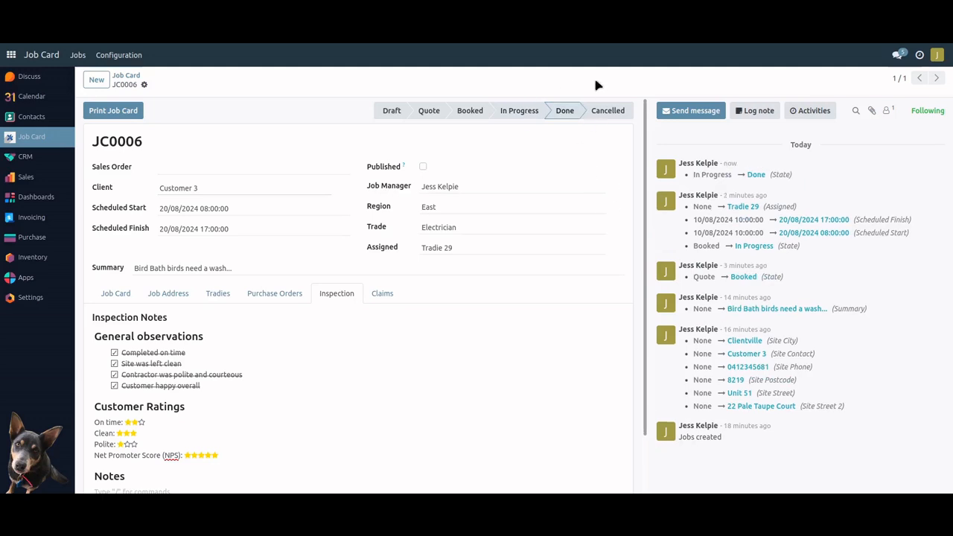